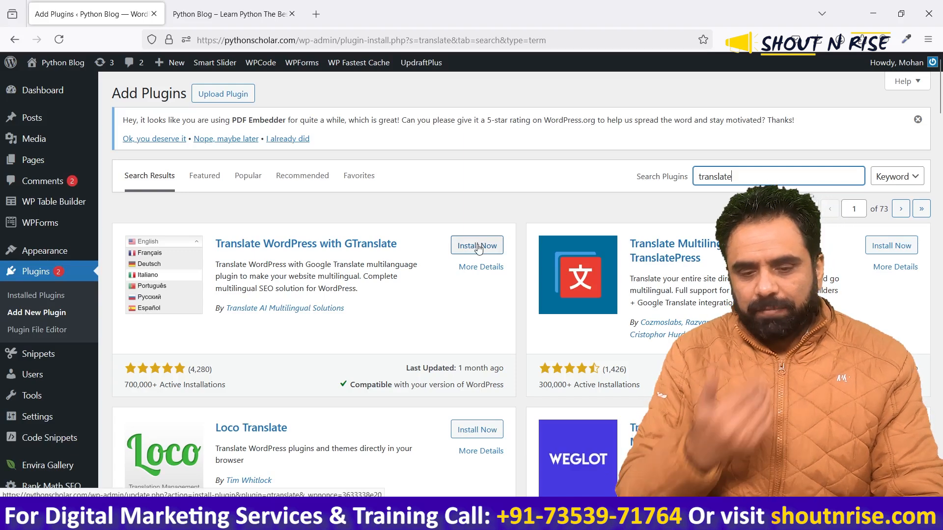
Install and activate the Translate WordPress with GTranslate plugin.
left_click(478, 249)
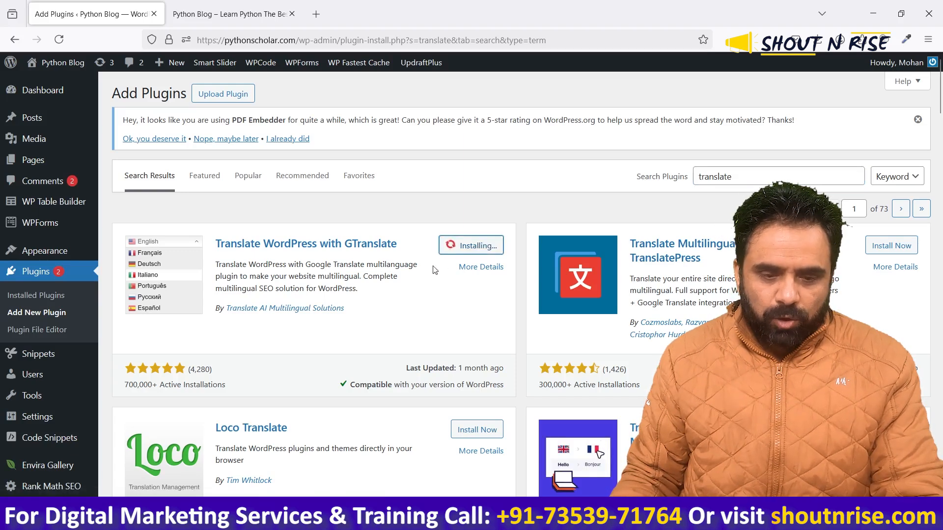
left_click(236, 14)
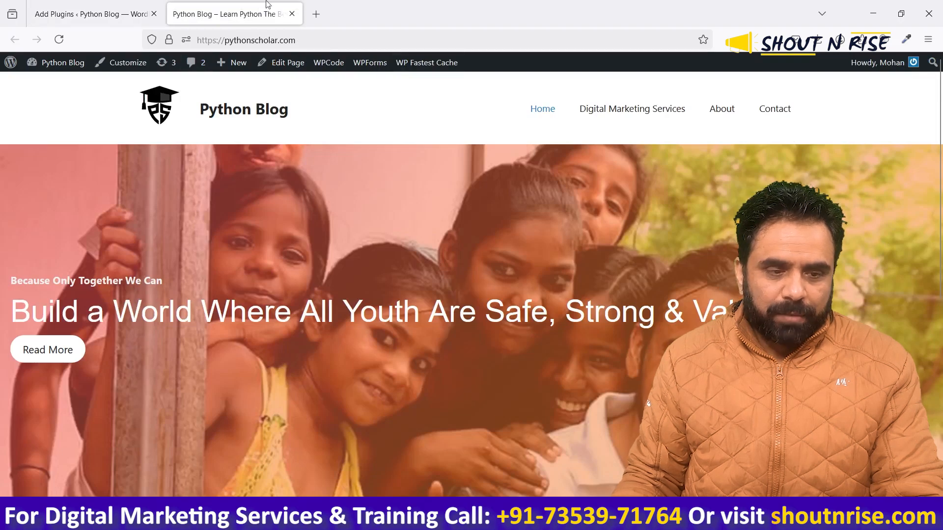
left_click(91, 14)
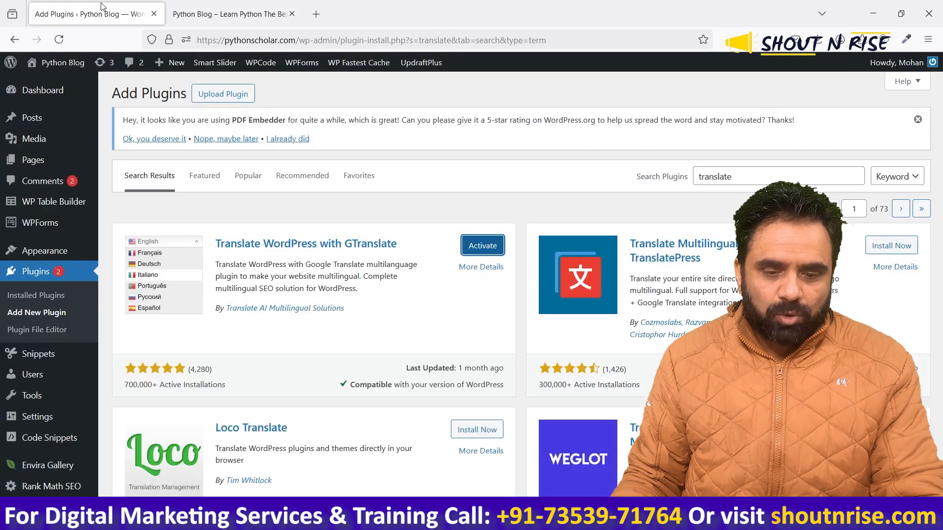
left_click(489, 247)
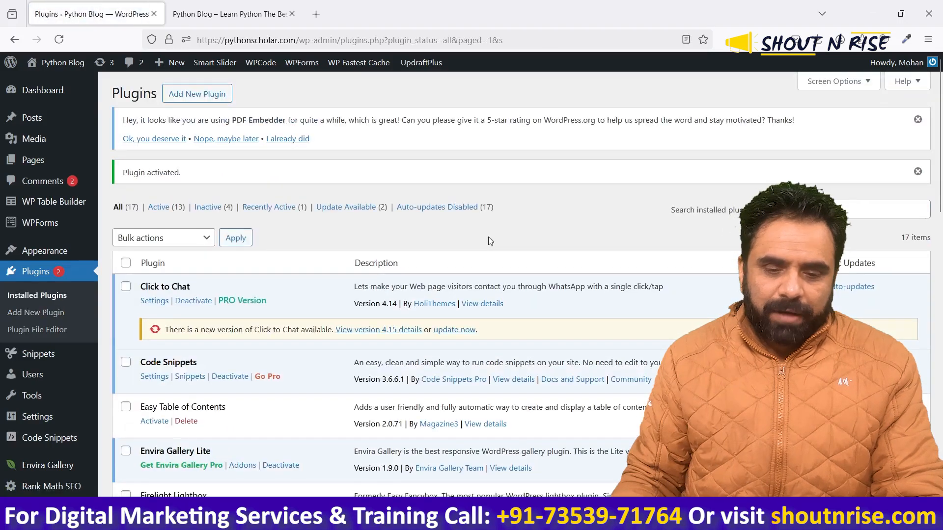
Open the GTranslate plugin's settings page.
scroll(488, 236, "down", 4)
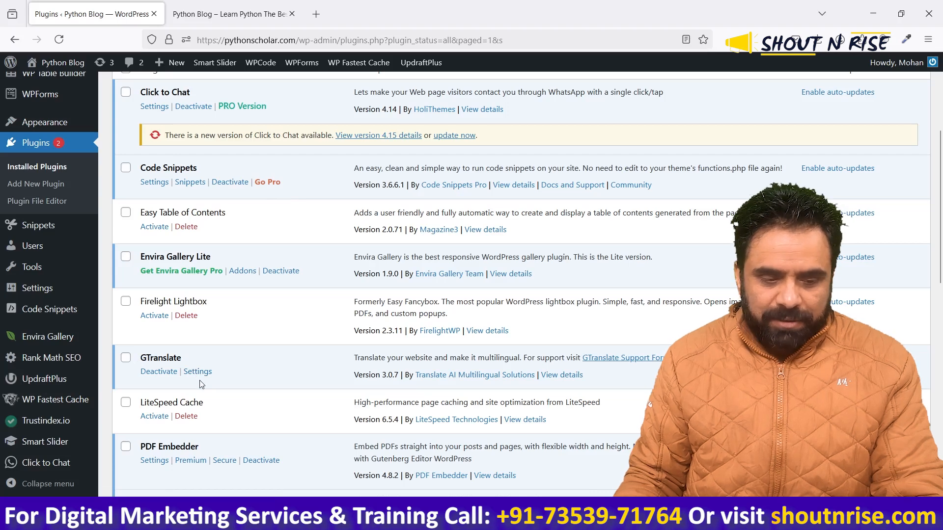
mouse_move(48, 289)
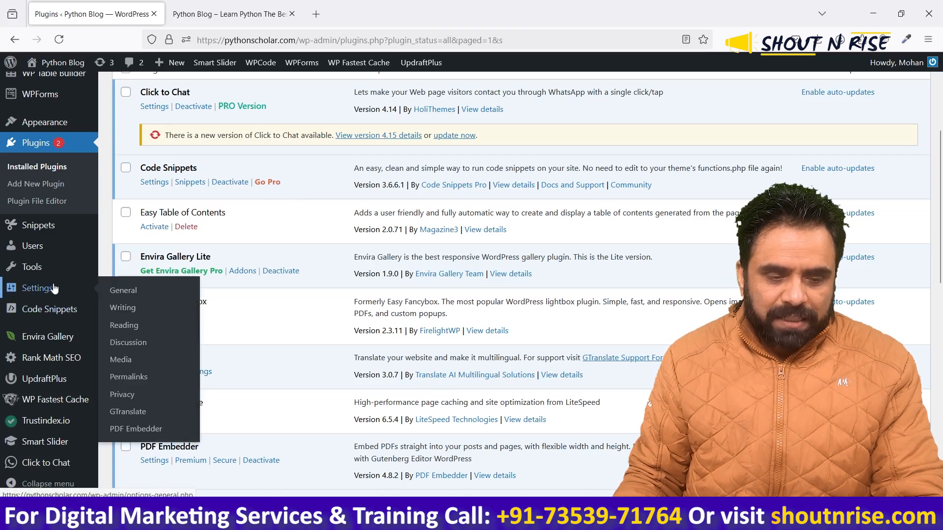
left_click(146, 412)
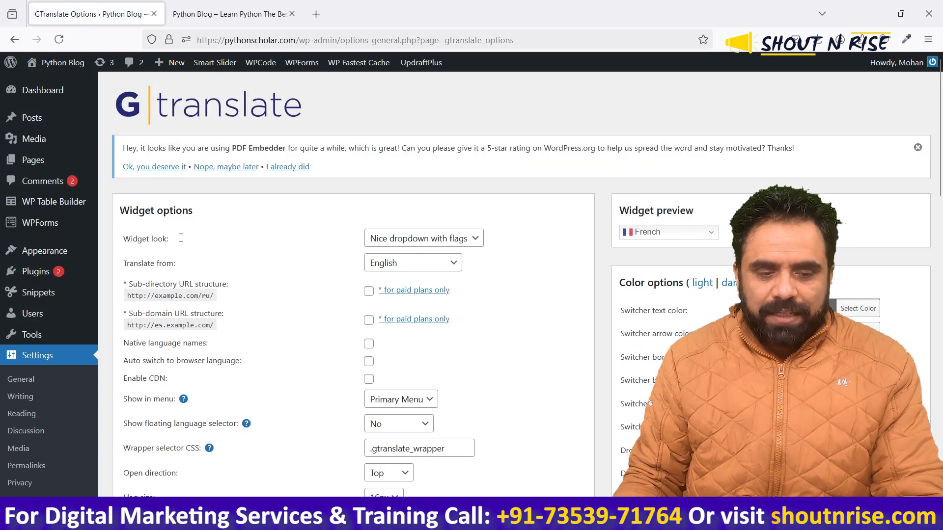
Preview the Float widget look and restore Nice dropdown with flags.
triple_click(181, 238)
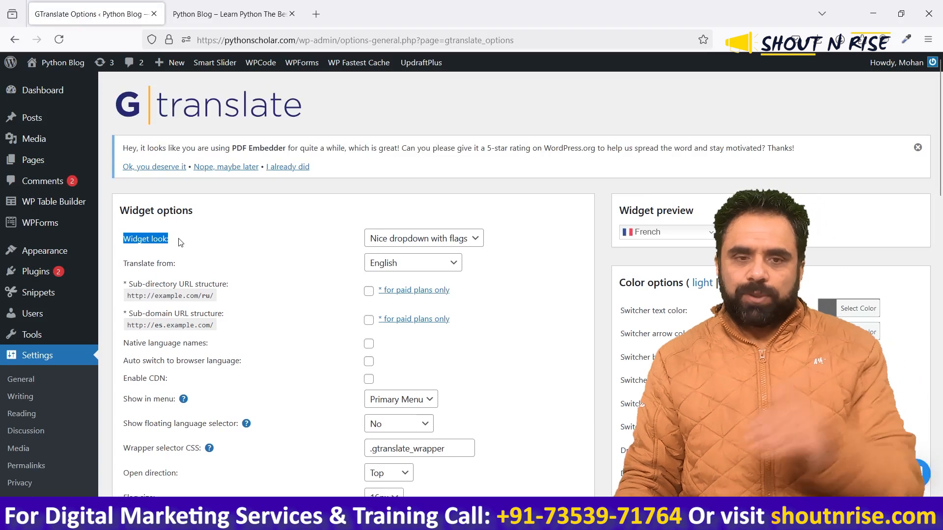
left_click(441, 239)
left_click(476, 257)
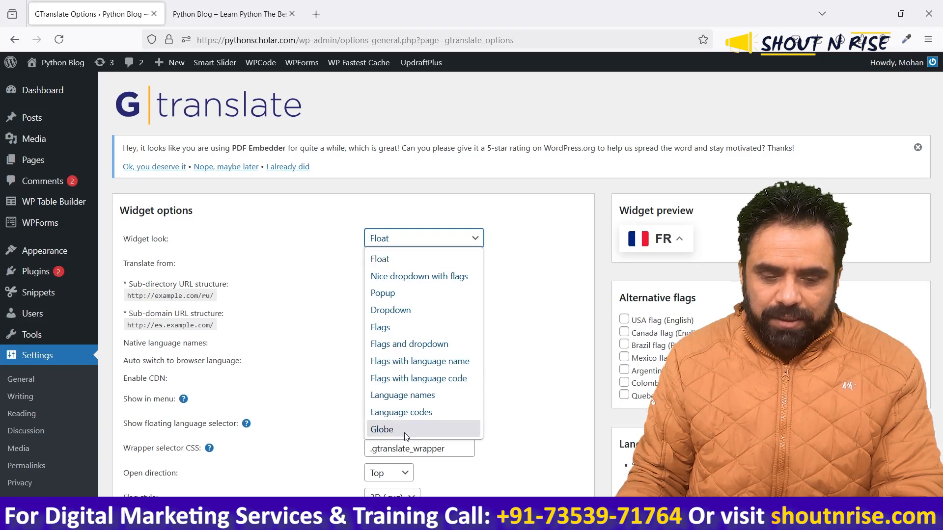
left_click(424, 277)
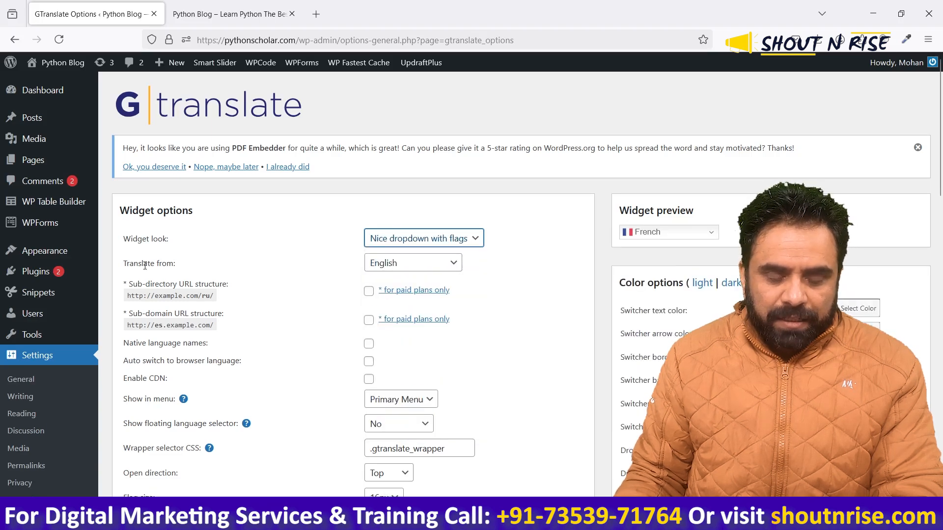
Check the source language choice and expand the language list in the widget preview.
left_click(451, 270)
left_click(450, 270)
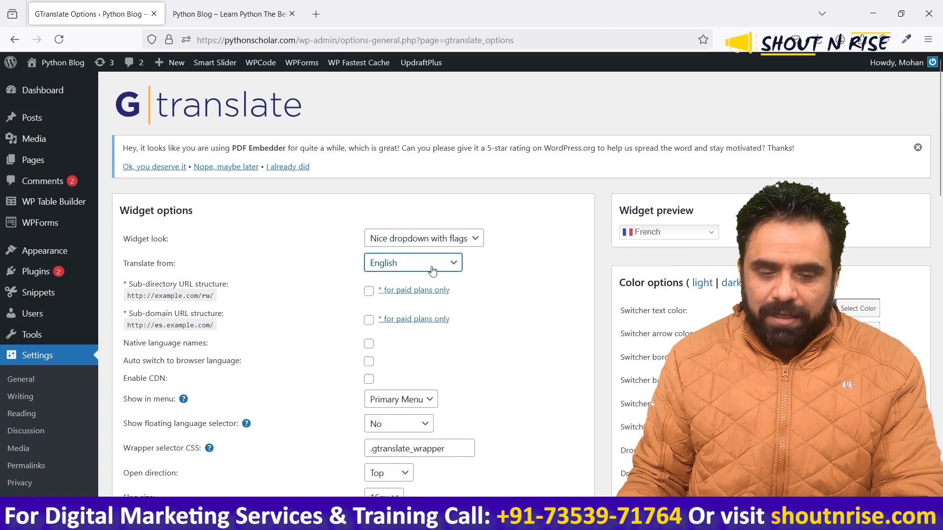
scroll(501, 268, "down", 2)
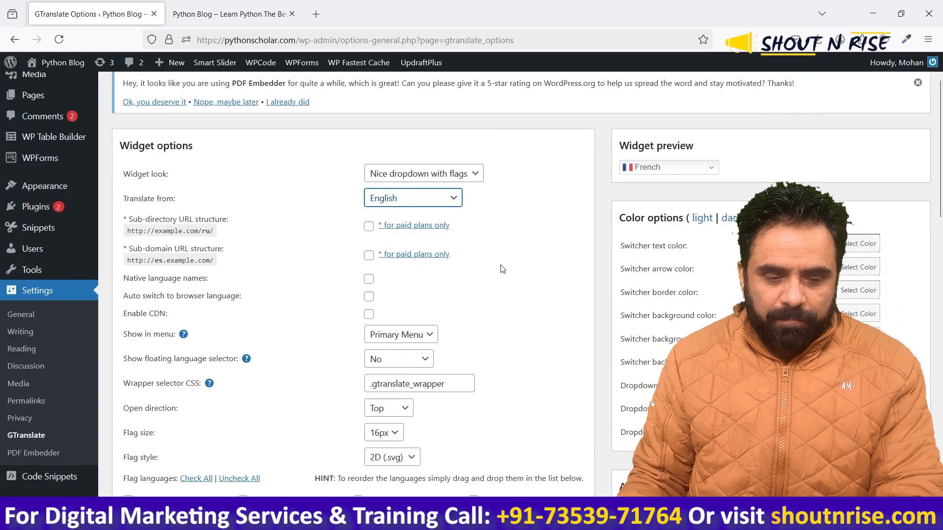
scroll(500, 268, "down", 2)
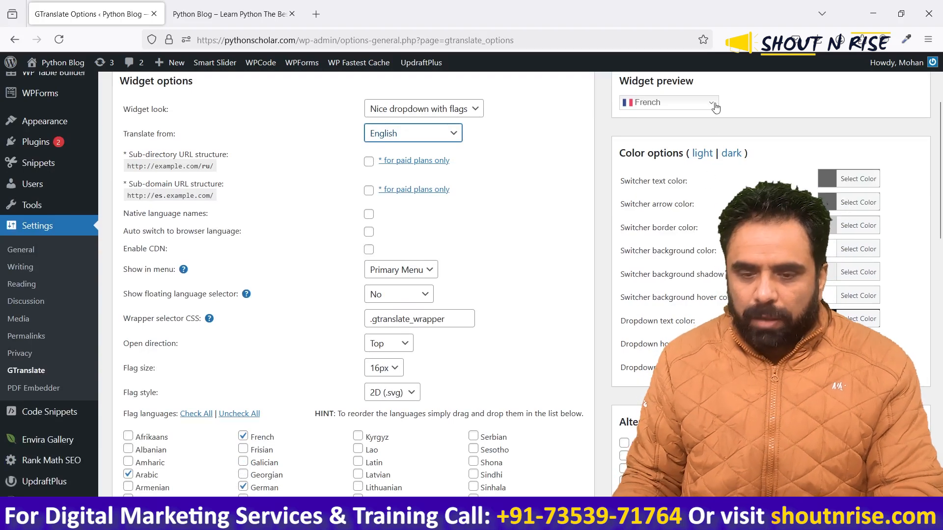
left_click(687, 103)
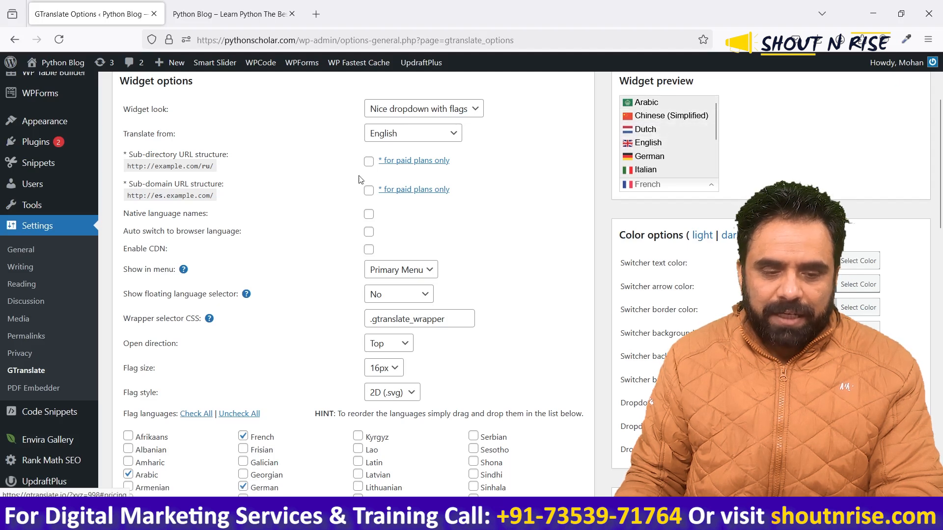
Enable native language names and automatic switching to the browser language, checking the names in the widget preview.
left_click(368, 215)
left_click(708, 111)
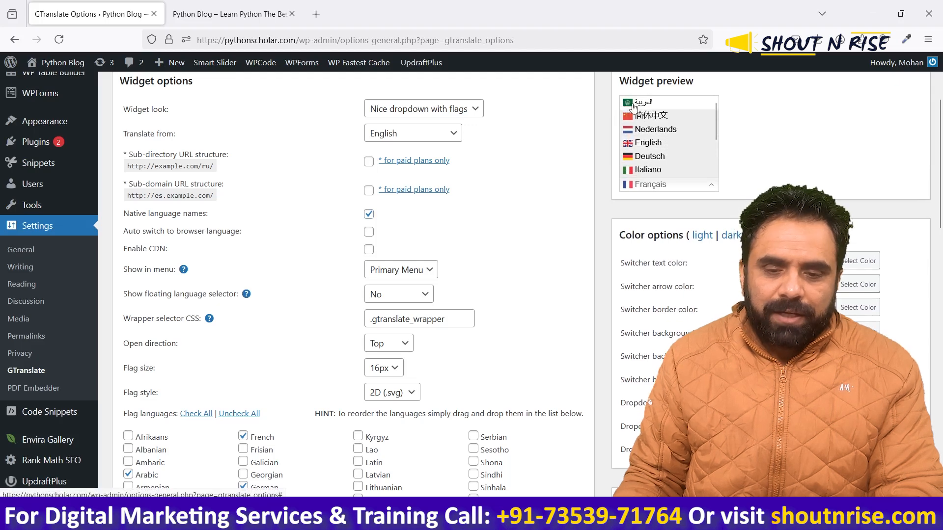
left_click(369, 231)
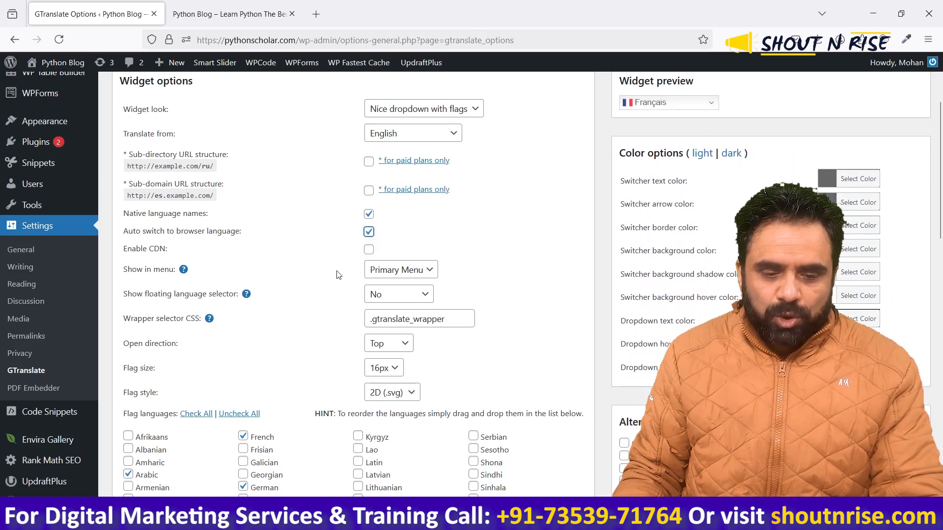
Try None for the widget's menu placement and set it back to Primary Menu.
left_click(400, 271)
left_click(385, 292)
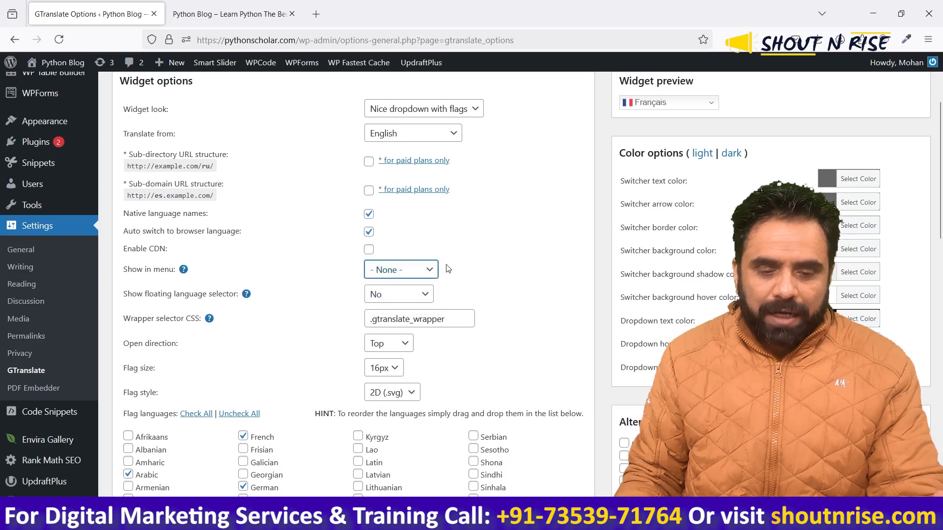
left_click(407, 277)
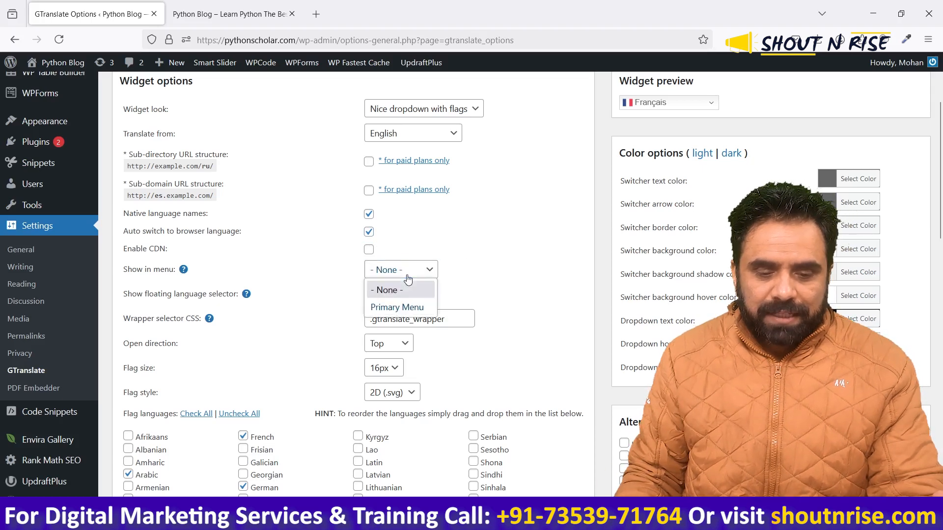
left_click(411, 308)
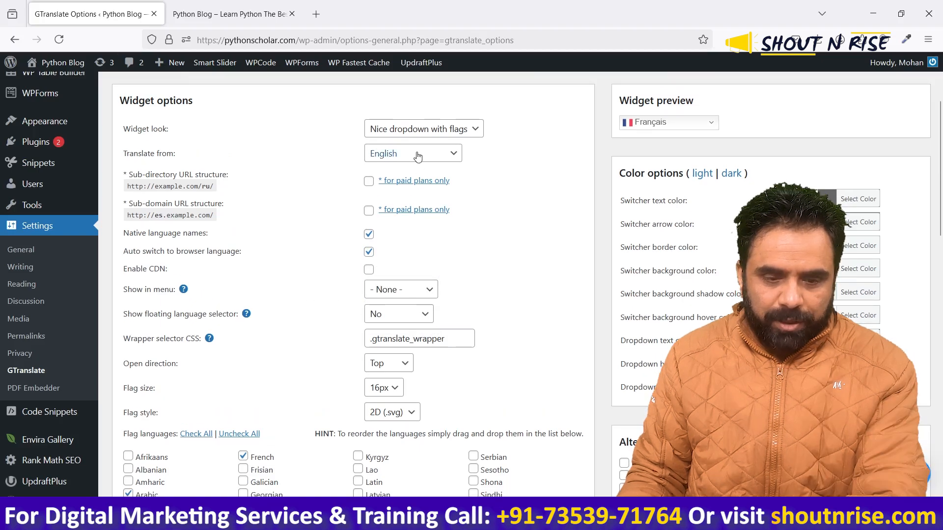
left_click(415, 290)
left_click(401, 331)
Save the GTranslate settings and expand the language selector in the live site's header.
scroll(148, 270, "down", 15)
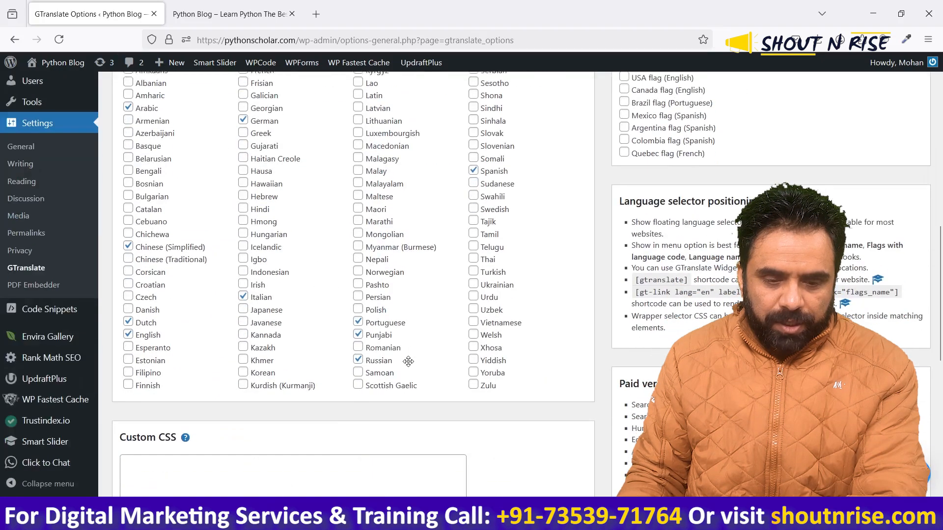
left_click(148, 266)
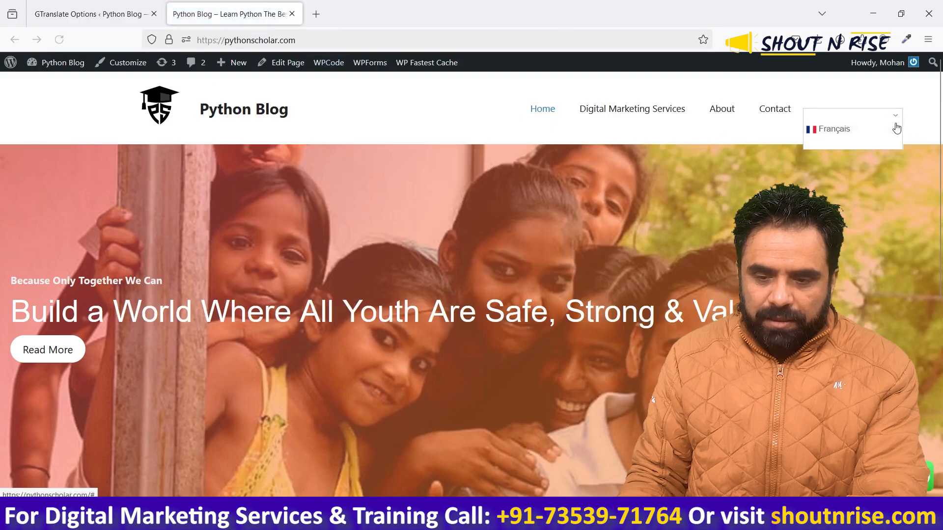
left_click(897, 127)
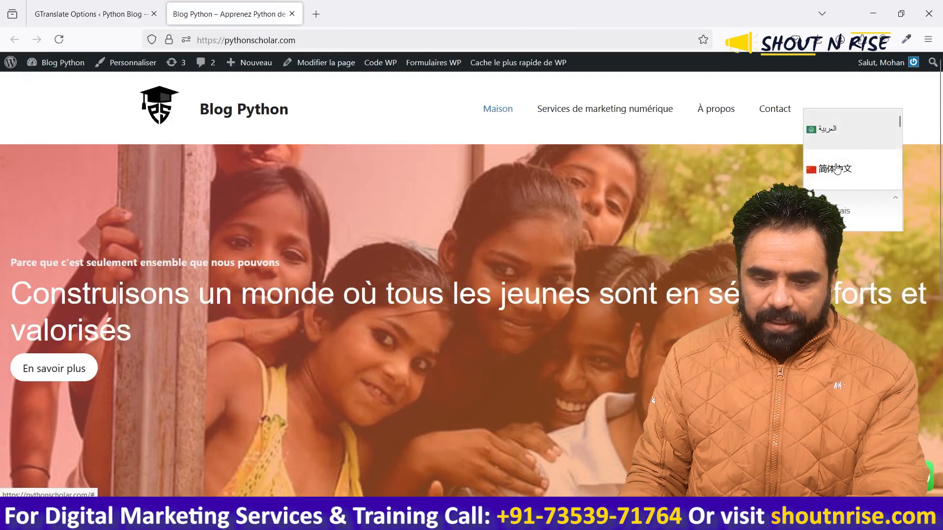
Turn off native language names in the GTranslate options and save the changes.
left_click(92, 7)
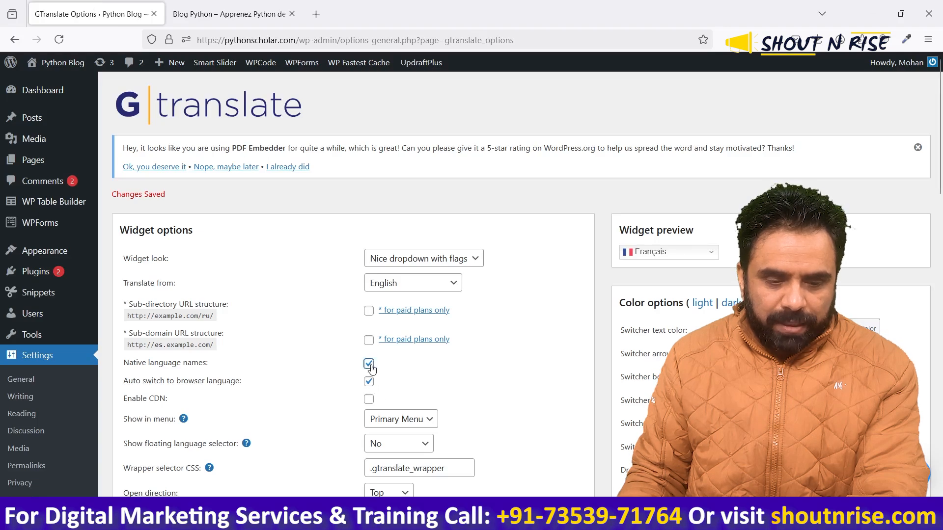
scroll(371, 368, "down", 12)
scroll(165, 340, "up", 3)
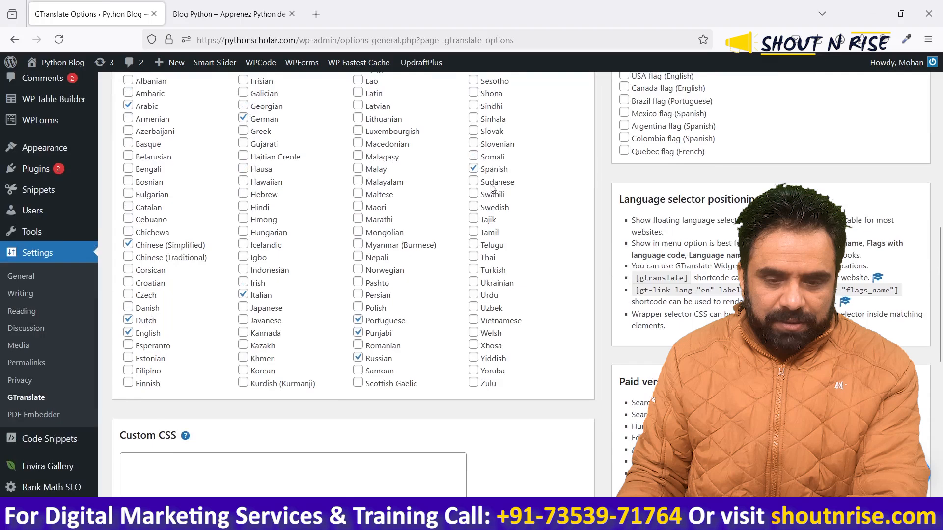
scroll(364, 321, "down", 5)
left_click(141, 322)
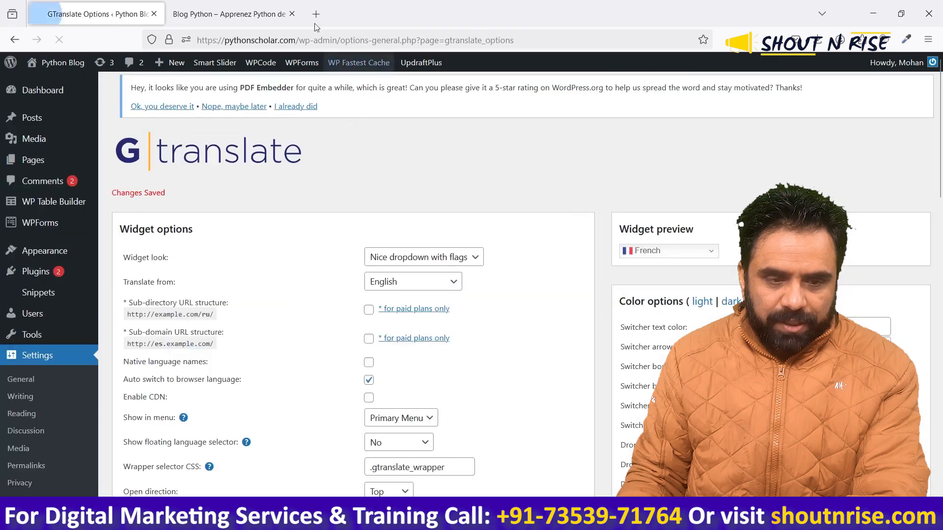
Reload the live site and switch its language to English with the header selector.
left_click(231, 14)
left_click(229, 39)
key("Return")
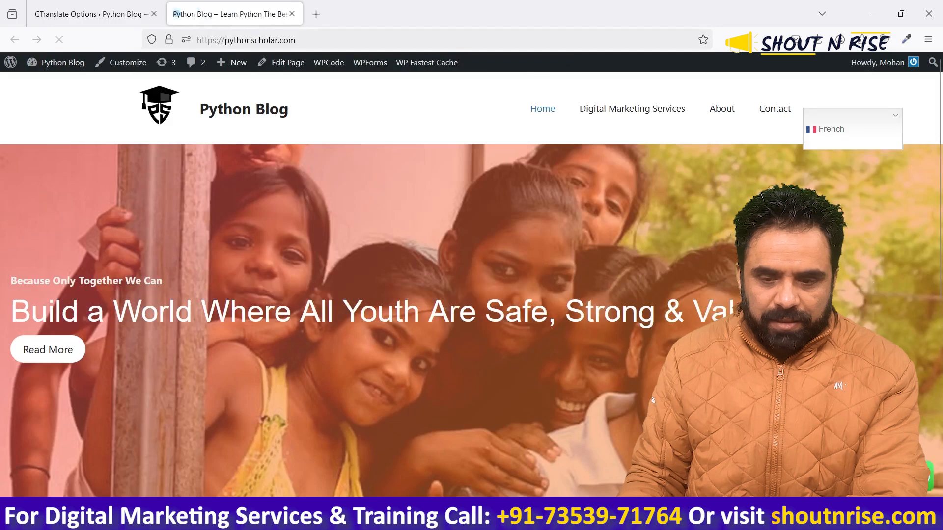
left_click(866, 132)
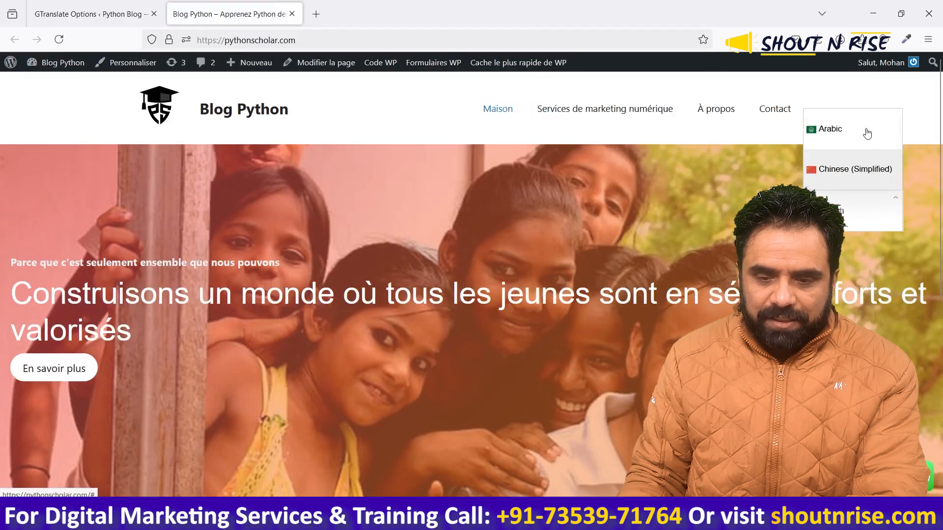
scroll(865, 172, "down", 2)
left_click(856, 141)
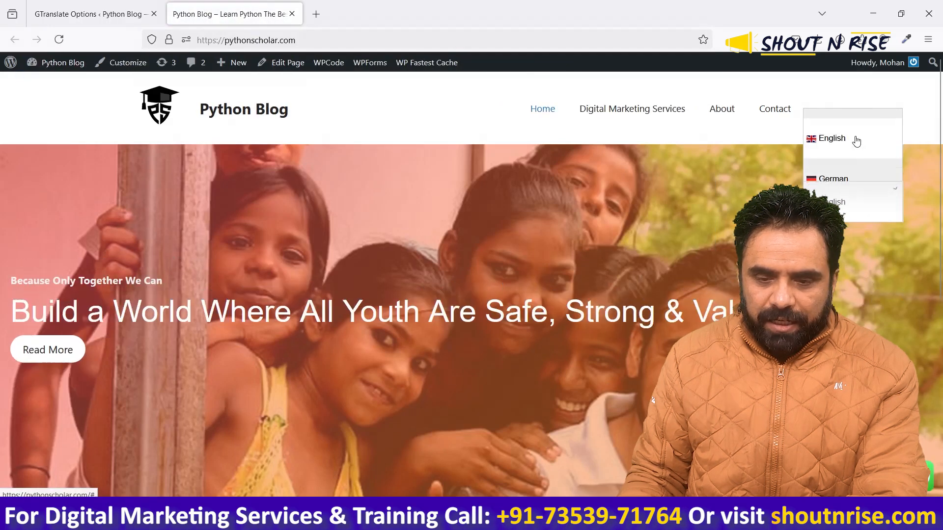
Set the GTranslate widget's Show in menu option to None and save the changes.
left_click(88, 13)
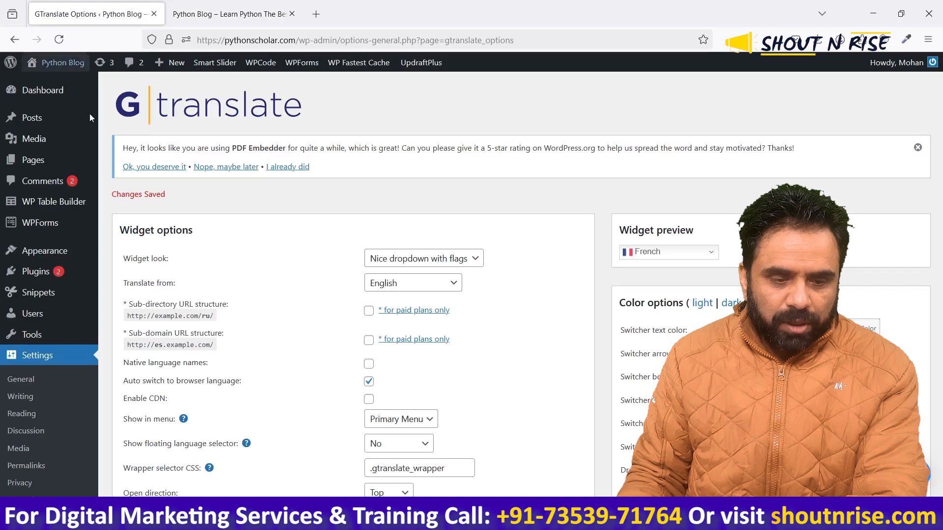
scroll(417, 278, "down", 3)
left_click(417, 289)
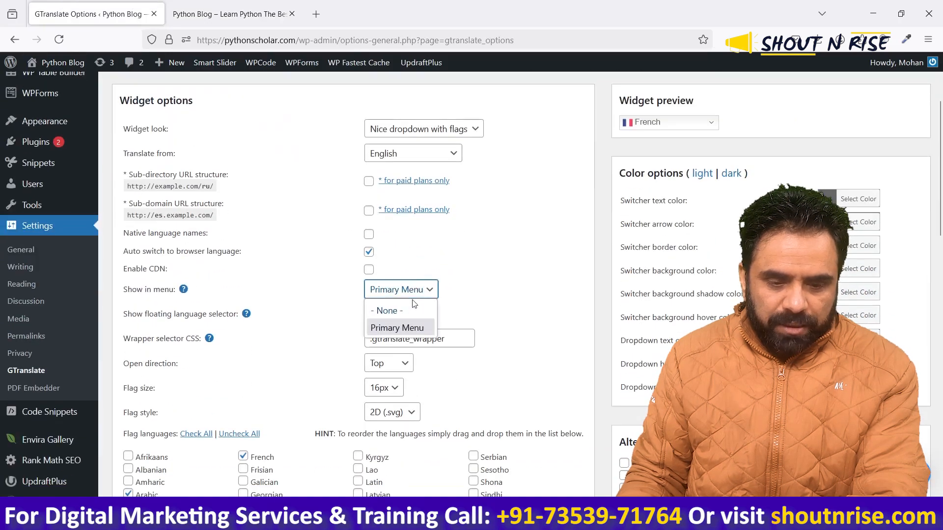
left_click(411, 311)
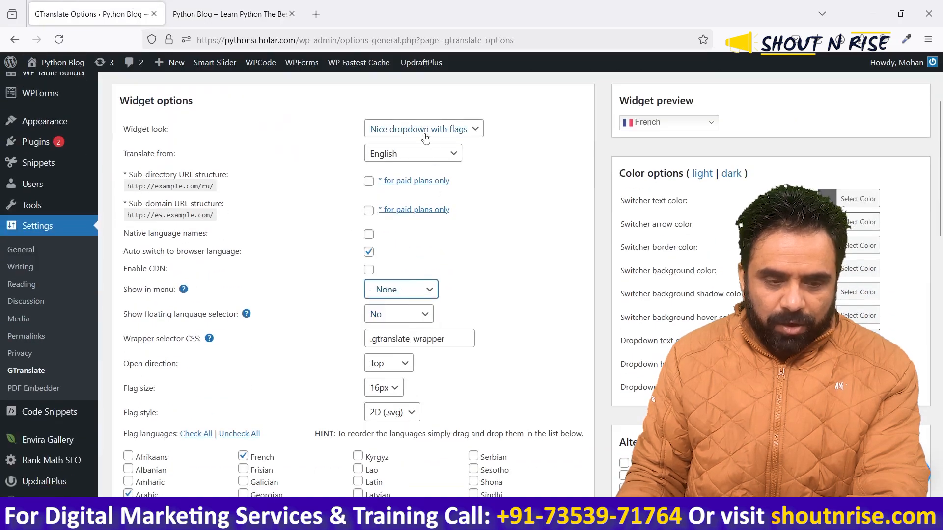
scroll(480, 236, "down", 6)
scroll(481, 240, "down", 6)
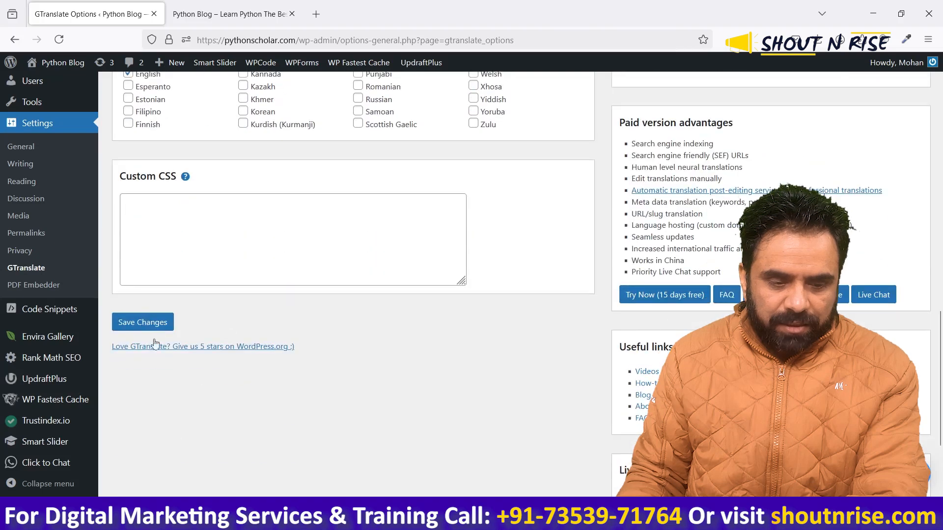
left_click(156, 326)
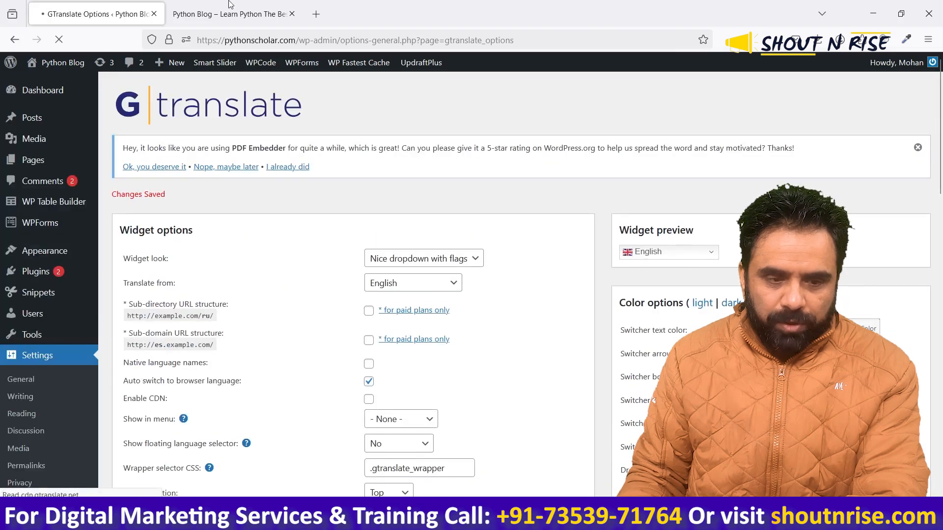
Reload the live site and check the homepage down to the footer for the language selector.
left_click(230, 14)
left_click(237, 40)
key("Return")
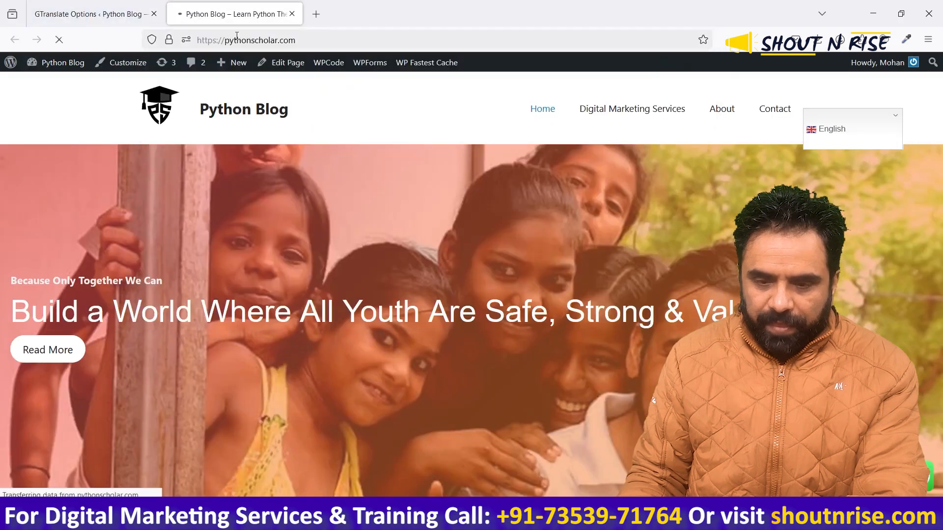
scroll(480, 318, "down", 8)
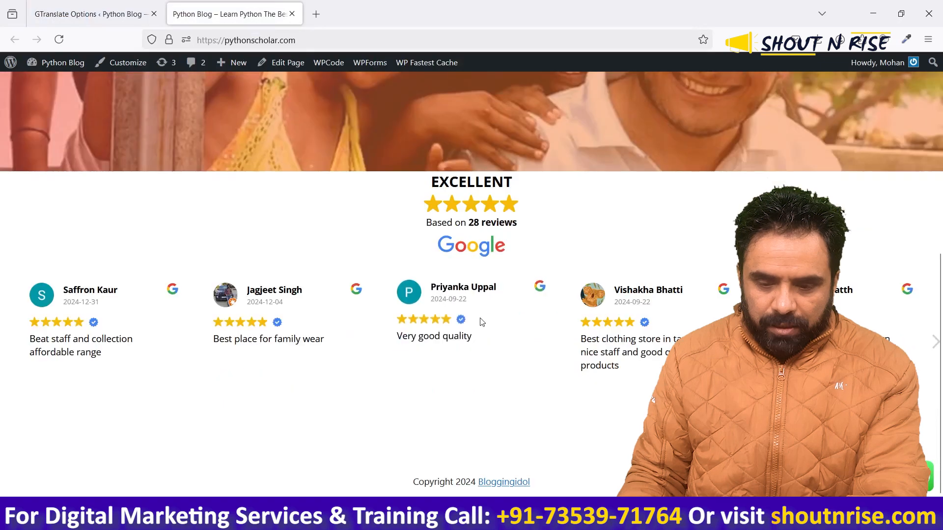
Return to the GTranslate options and set the widget look to Float.
scroll(480, 318, "up", 8)
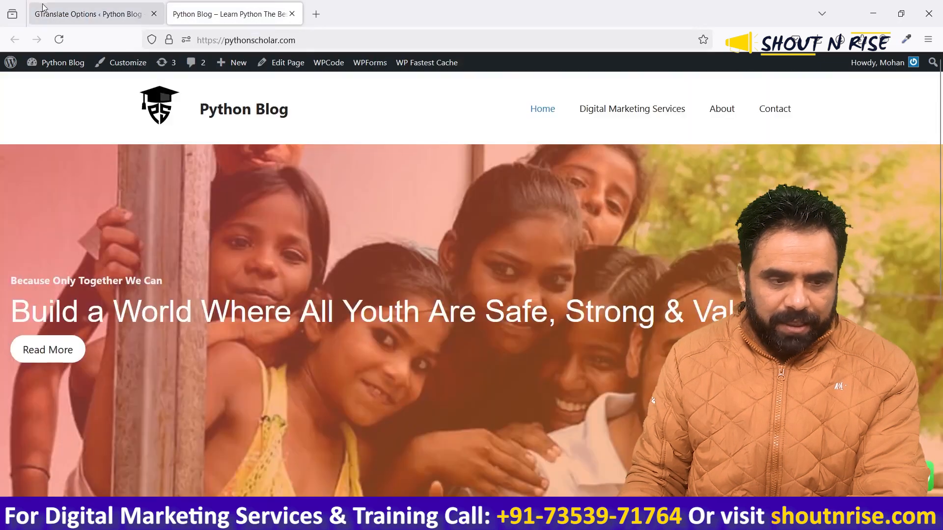
left_click(91, 13)
left_click(393, 265)
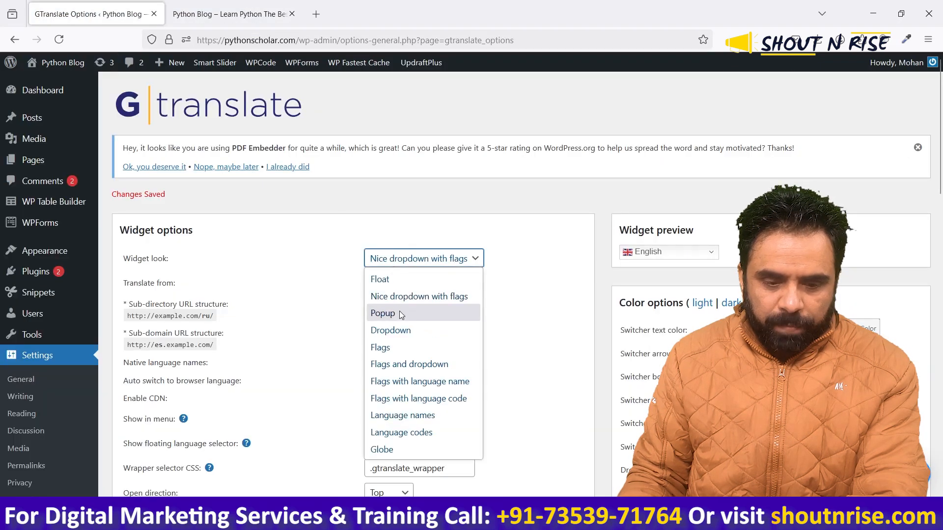
left_click(402, 289)
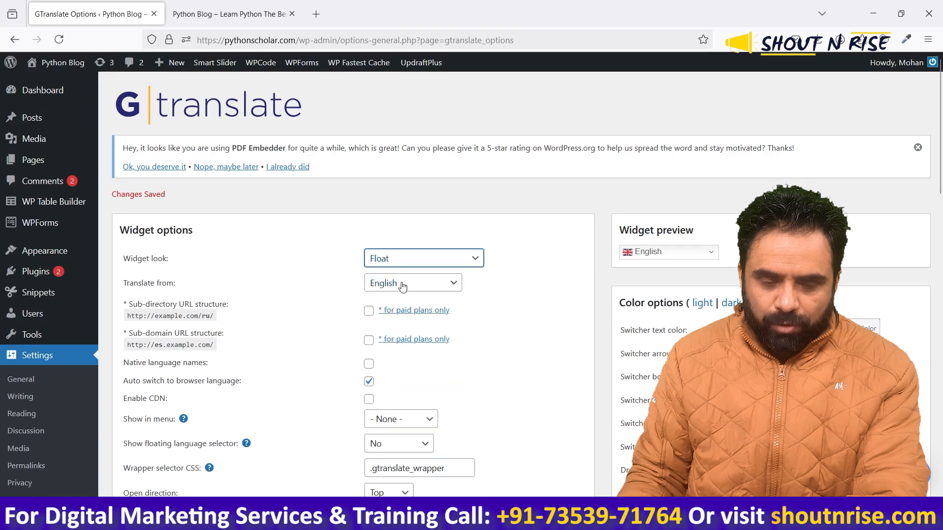
scroll(422, 305, "down", 6)
scroll(446, 325, "up", 6)
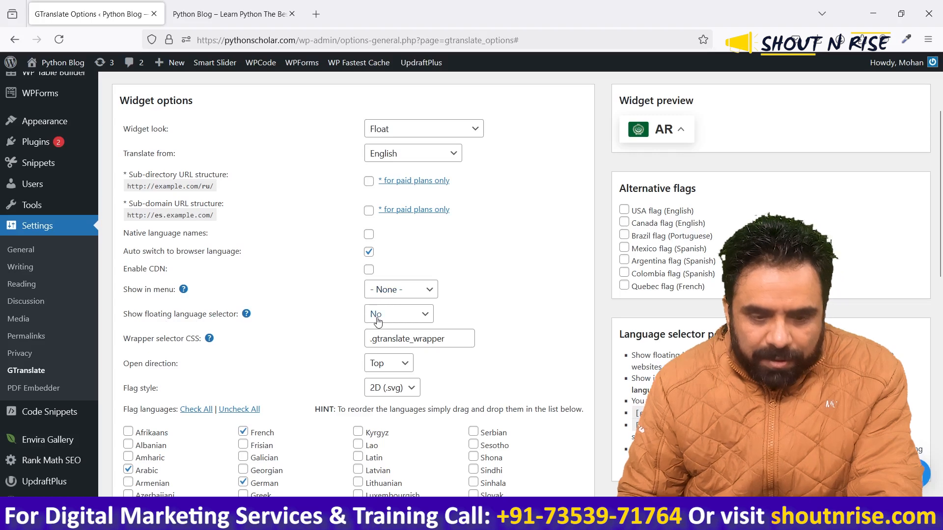
Set the Show floating language selector option to Top right.
left_click(401, 318)
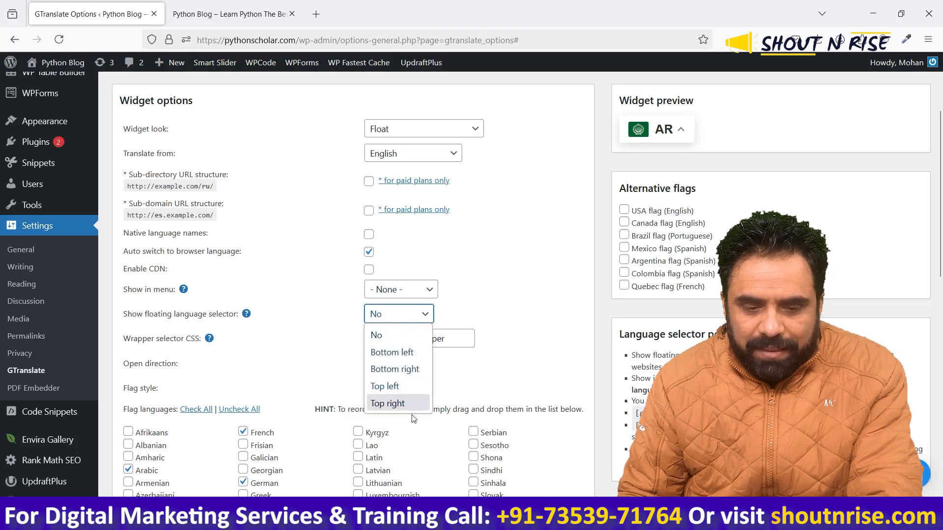
left_click(493, 306)
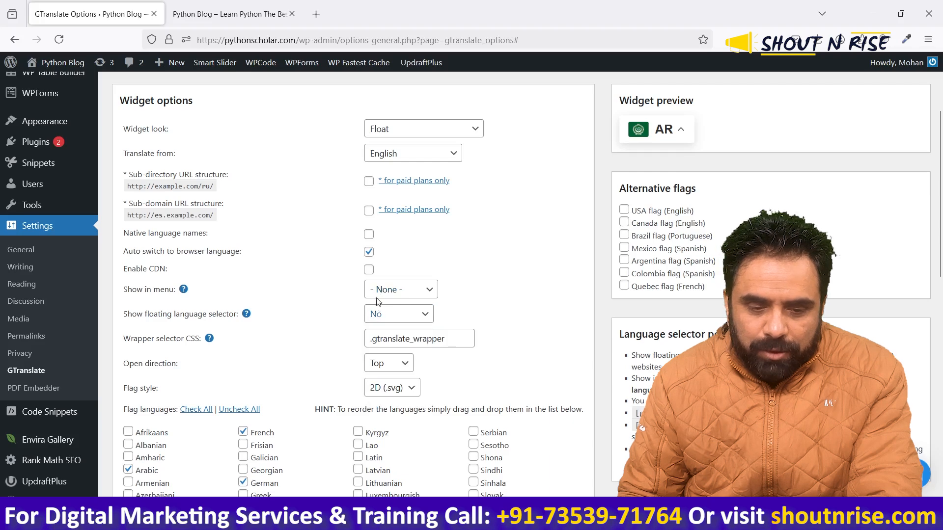
left_click(386, 317)
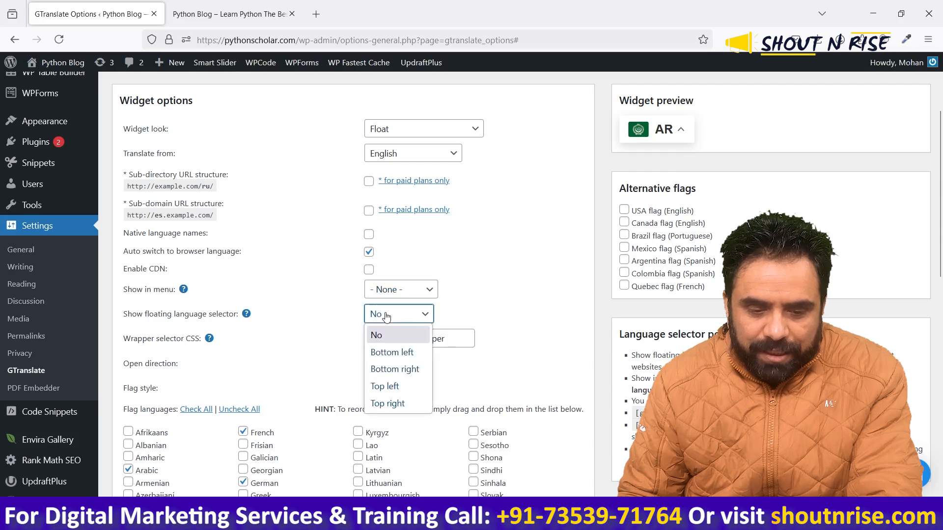
left_click(399, 403)
Set the GTranslate widget look to Nice dropdown with flags and save the changes.
left_click(422, 130)
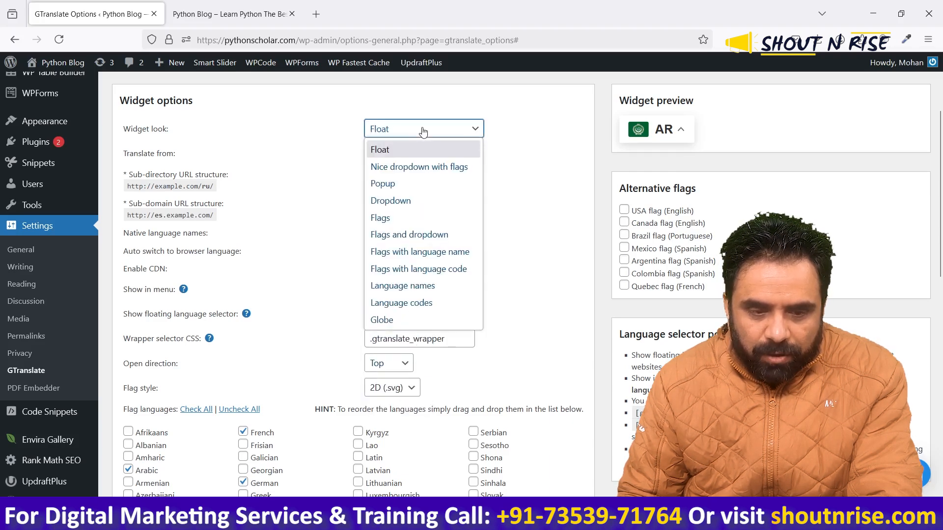
left_click(424, 167)
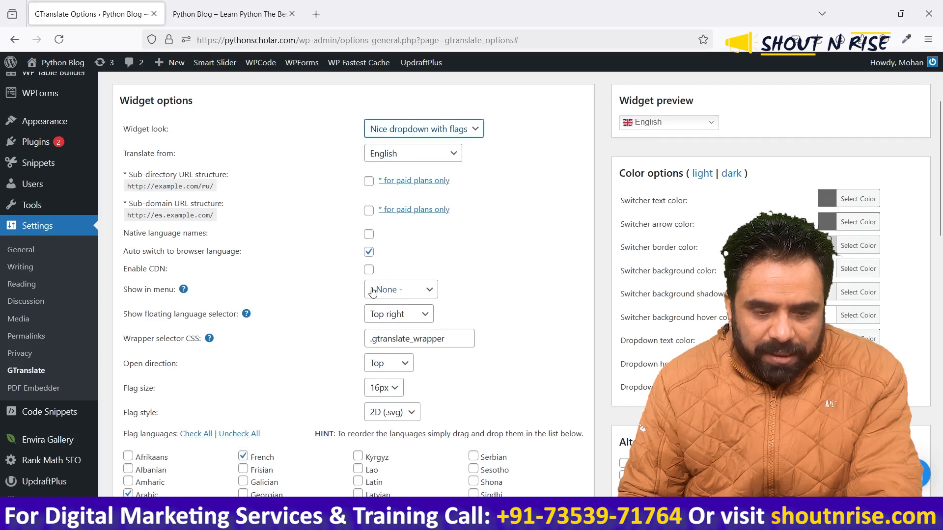
left_click_drag(122, 314, 235, 314)
scroll(403, 307, "down", 15)
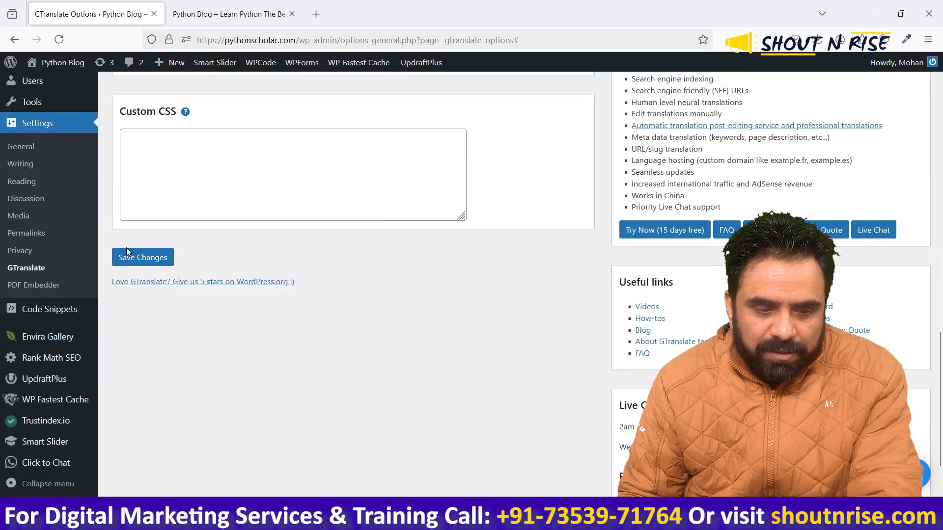
left_click(127, 252)
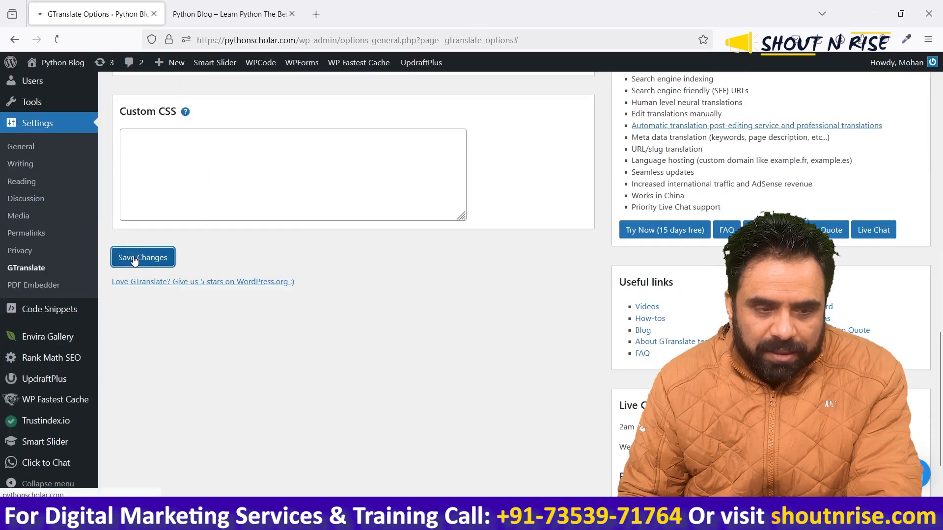
Reload the live site and switch its language to Arabic with the floating dropdown selector.
left_click(231, 14)
triple_click(251, 39)
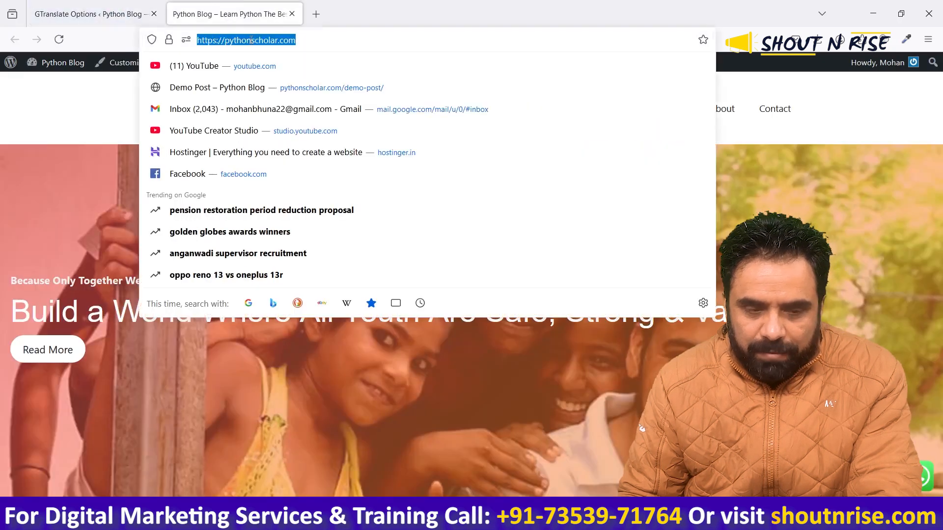
key("Return")
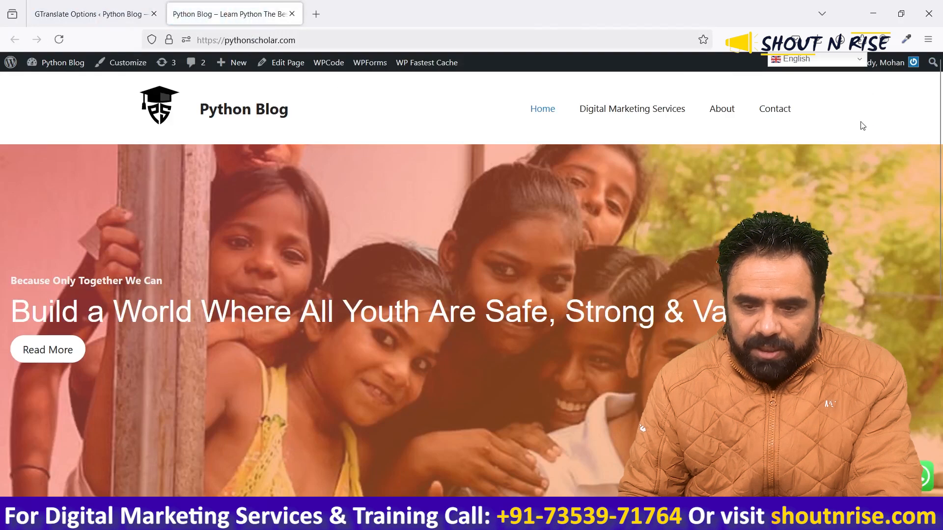
left_click(855, 63)
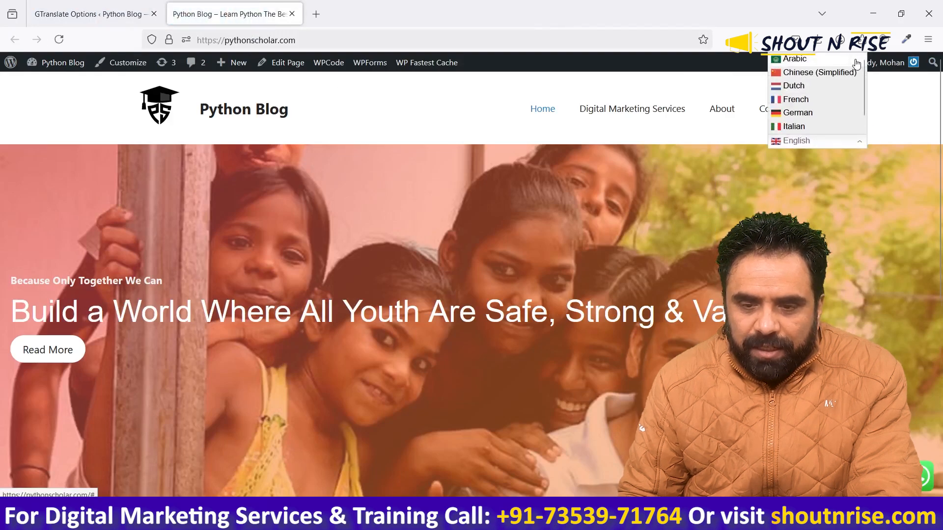
left_click(854, 59)
Go back to the GTranslate options, set the widget look to Float and save the changes.
left_click(68, 4)
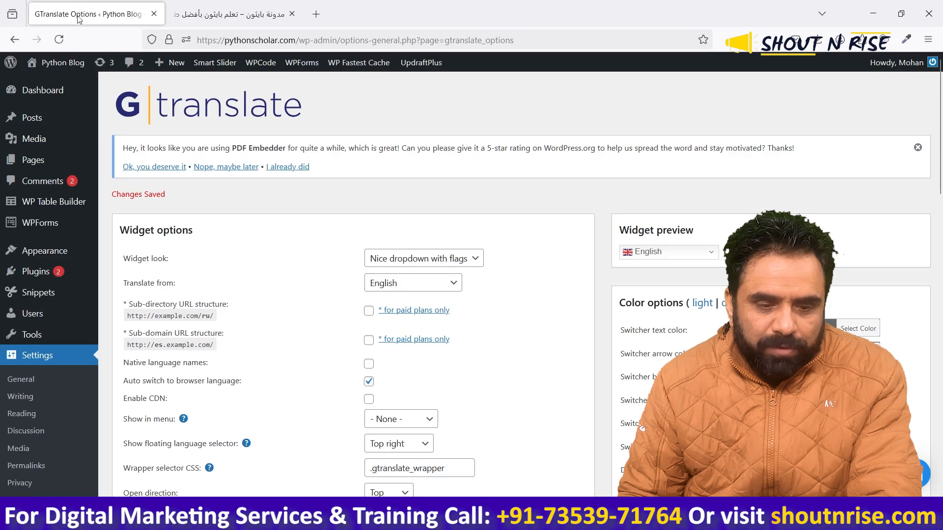
scroll(462, 388, "down", 4)
scroll(457, 160, "up", 2)
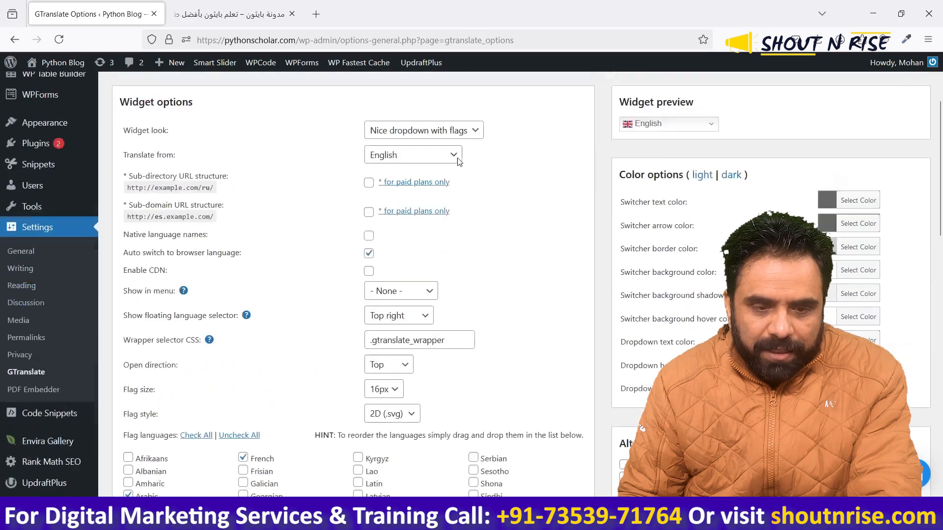
left_click(437, 193)
left_click(417, 213)
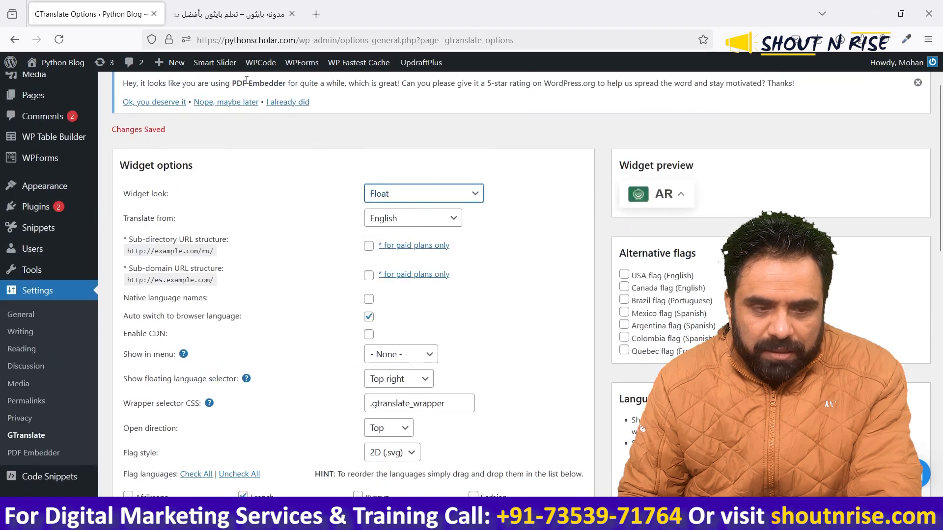
scroll(240, 264, "down", 10)
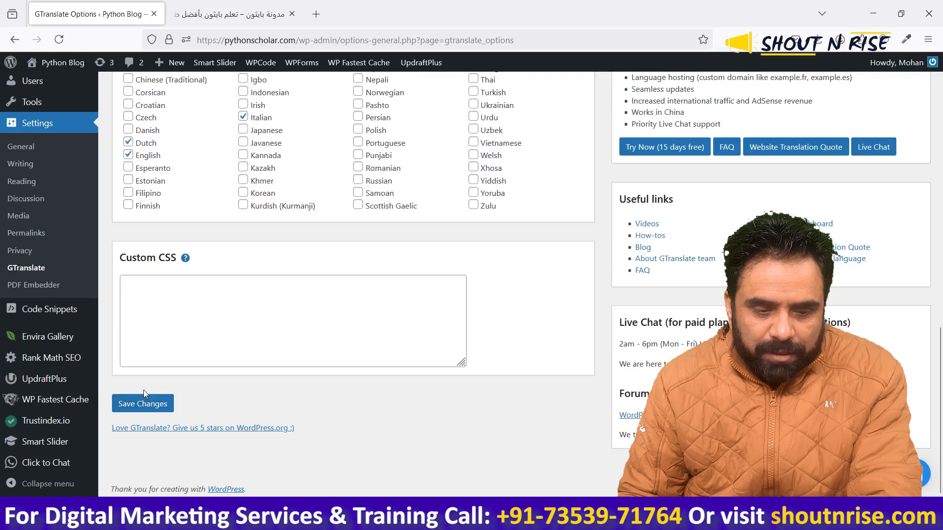
left_click(141, 403)
Reload the live site and switch its language to English with the floating flag selector.
left_click(230, 14)
left_click(244, 39)
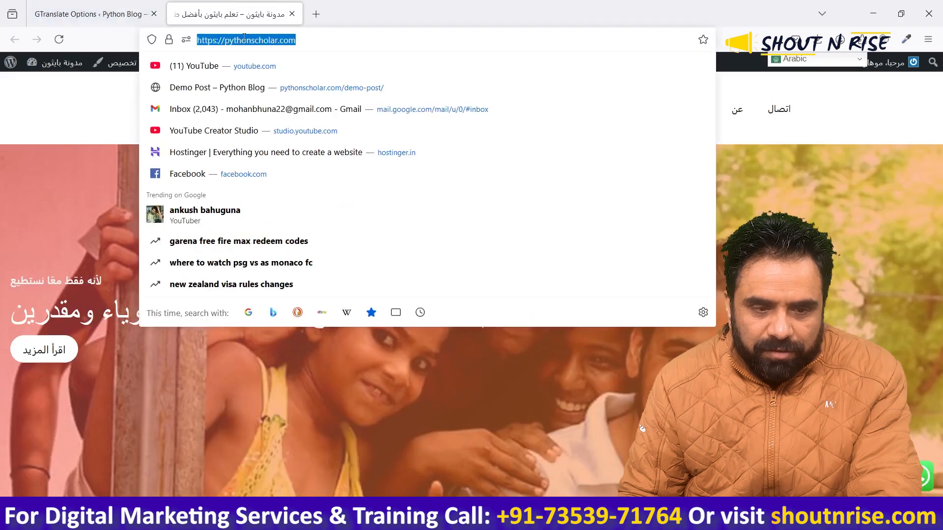
key("Return")
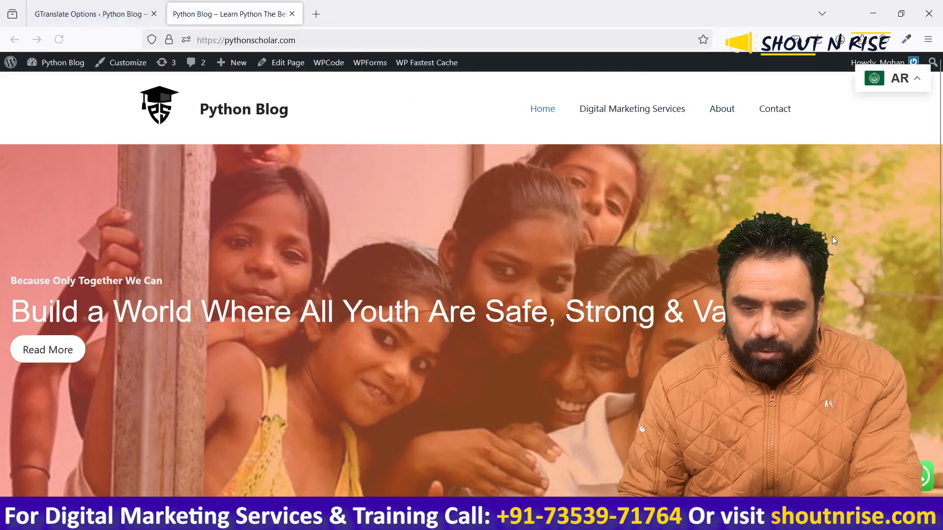
left_click(915, 85)
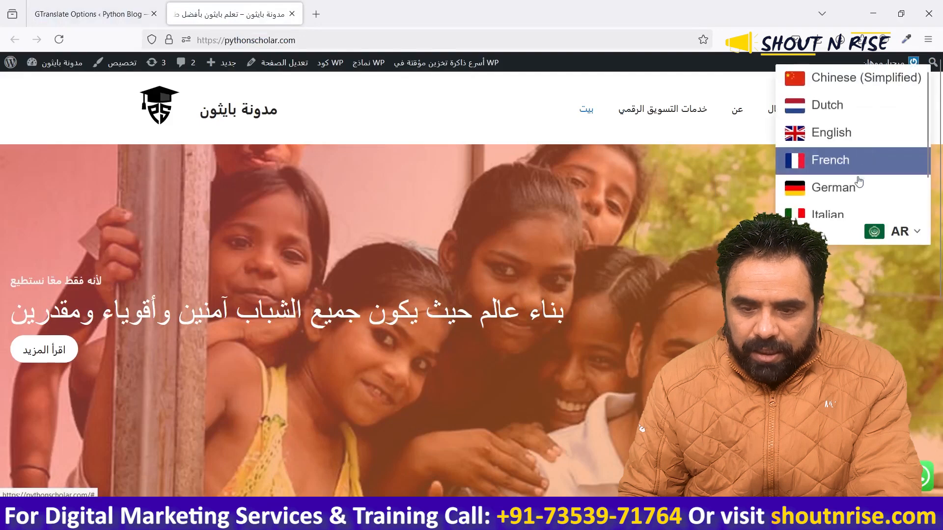
left_click(830, 121)
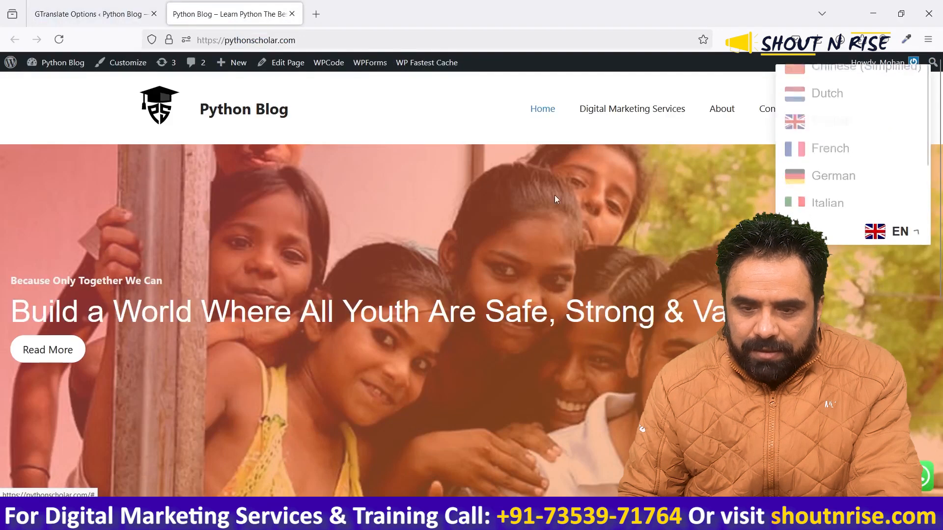
Examine the floating language selector and Wrapper selector CSS settings in the GTranslate options.
left_click(89, 14)
scroll(396, 323, "down", 5)
scroll(189, 298, "up", 3)
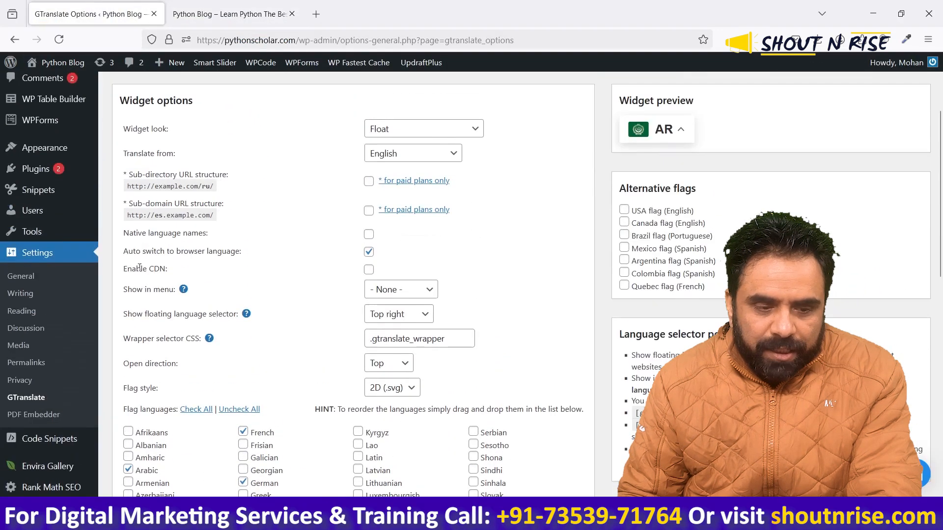
left_click_drag(146, 314, 226, 314)
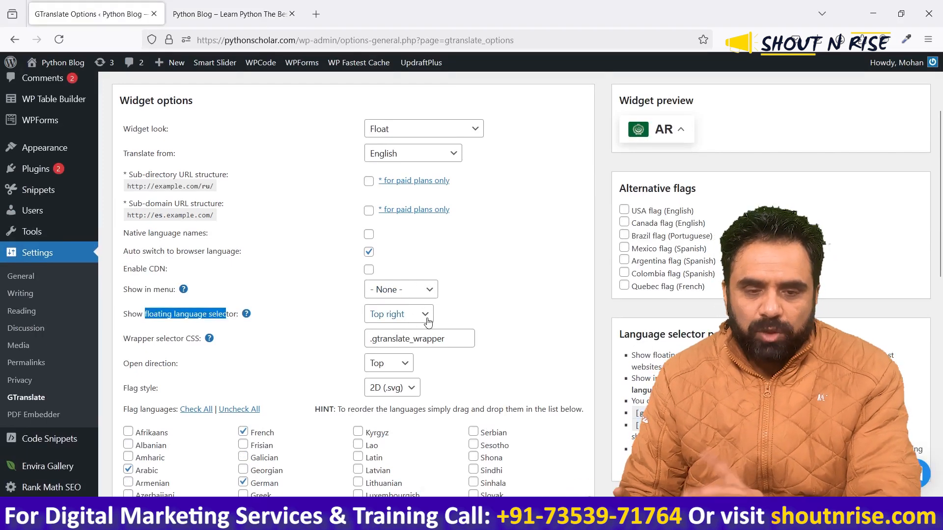
scroll(427, 321, "down", 1)
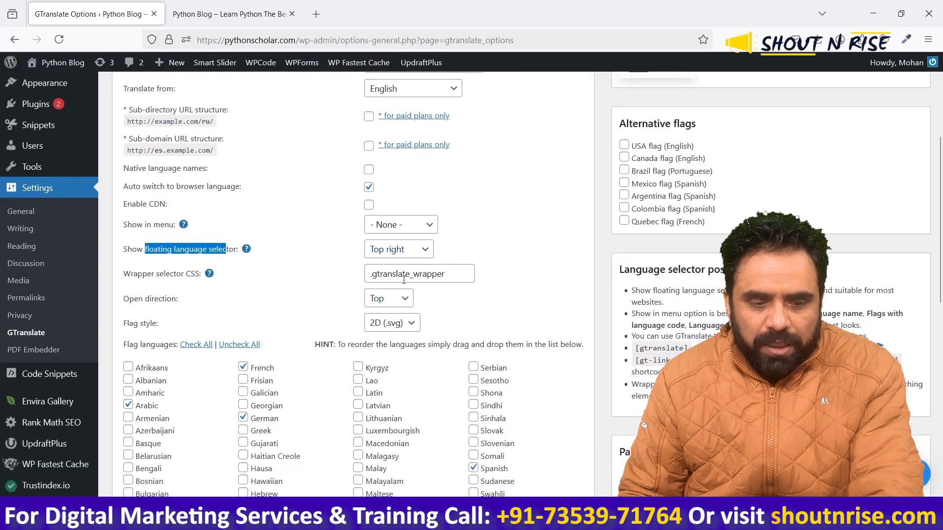
left_click_drag(123, 274, 204, 274)
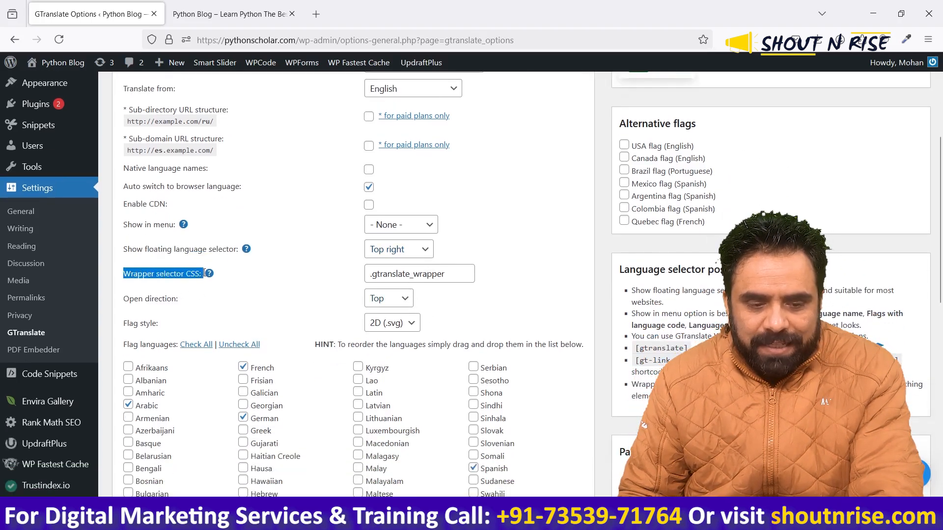
left_click(402, 275)
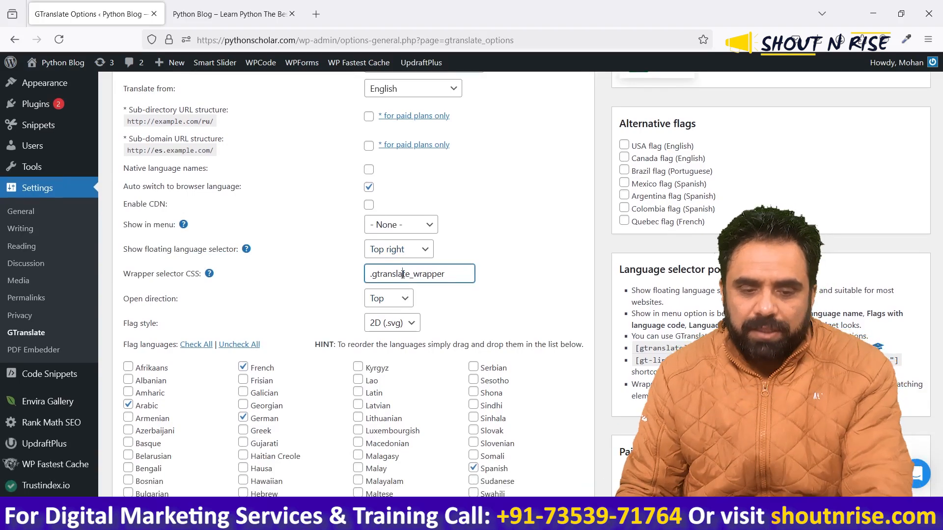
triple_click(402, 274)
Examine the Custom CSS box and the wrapper selector class it relates to in the GTranslate options.
scroll(259, 306, "down", 9)
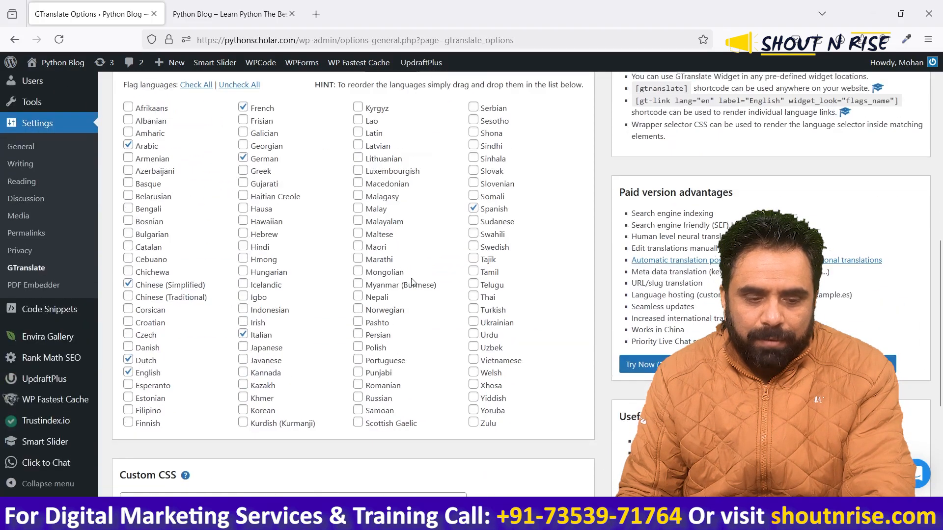
left_click(241, 315)
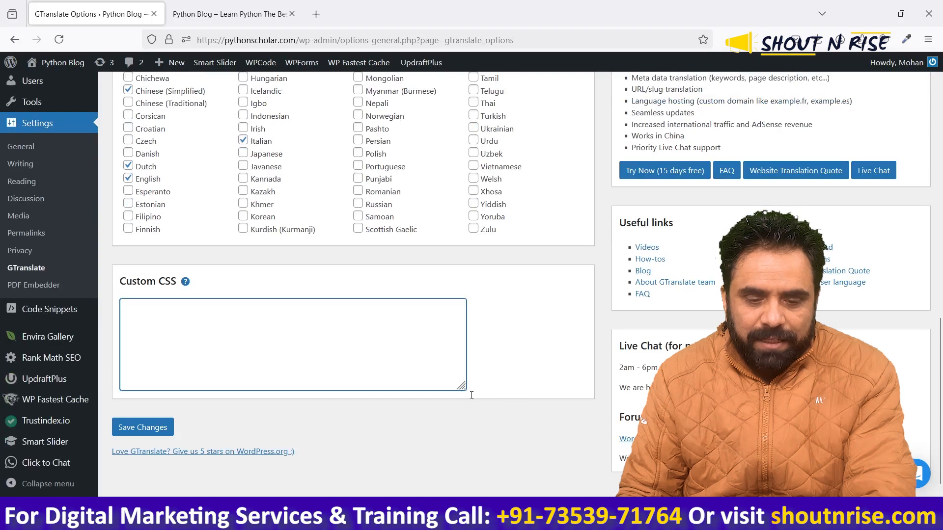
left_click_drag(463, 388, 467, 413)
scroll(467, 412, "up", 6)
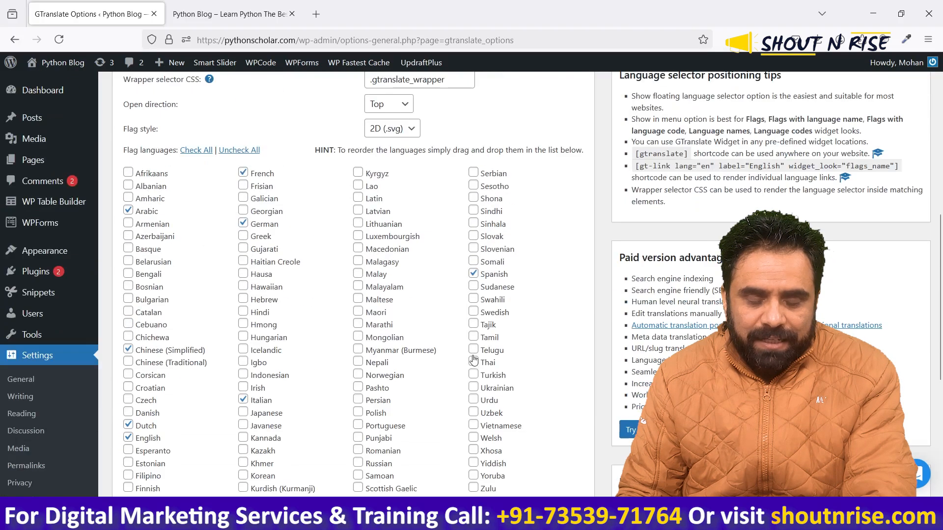
scroll(462, 259, "up", 3)
triple_click(451, 272)
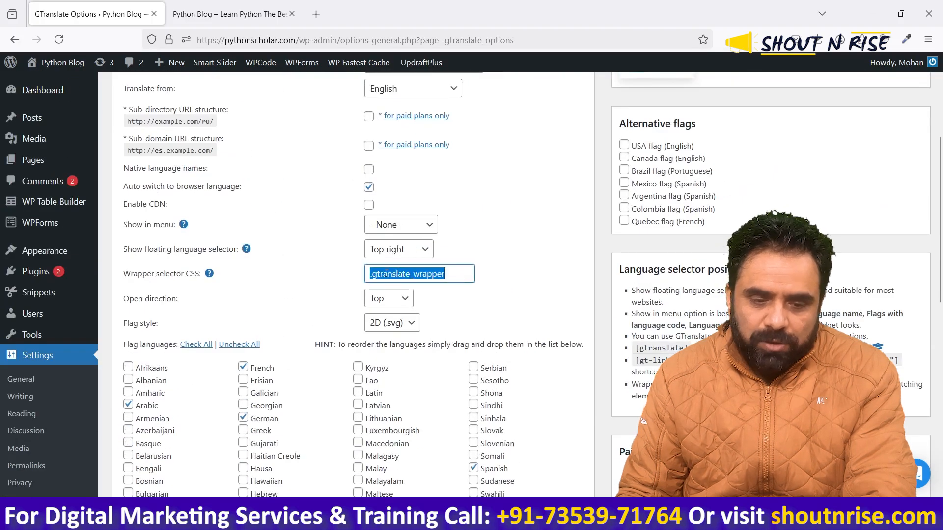
left_click(387, 274)
triple_click(467, 278)
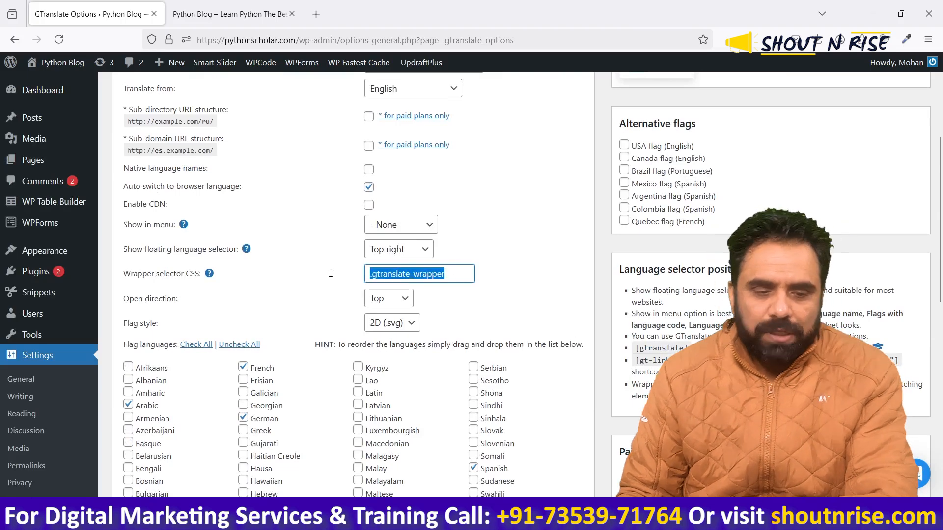
Check the open direction choices in the GTranslate widget options and set the flag style to 3D (.png).
left_click(405, 300)
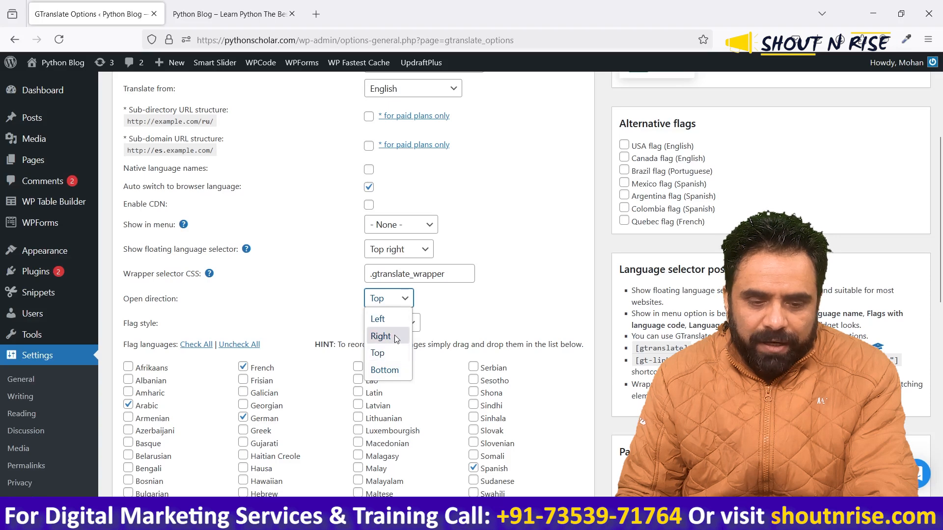
left_click(462, 320)
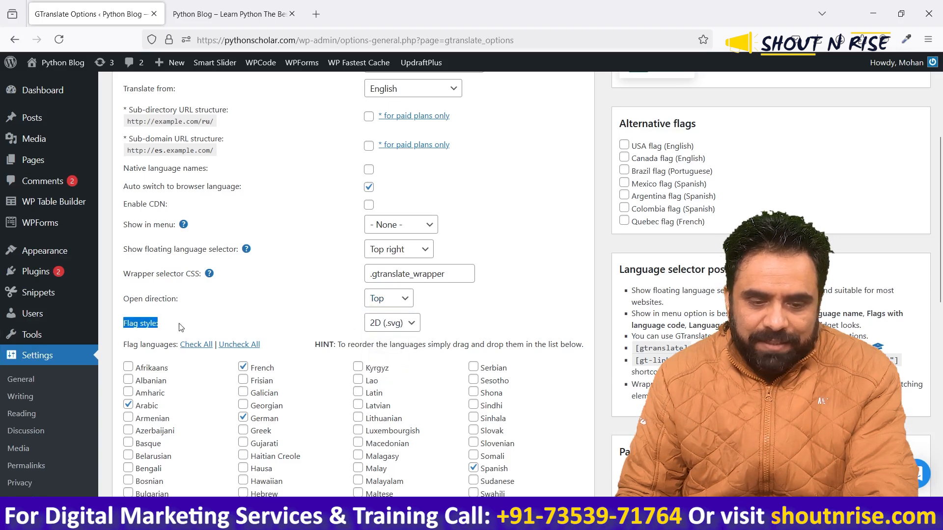
left_click(402, 332)
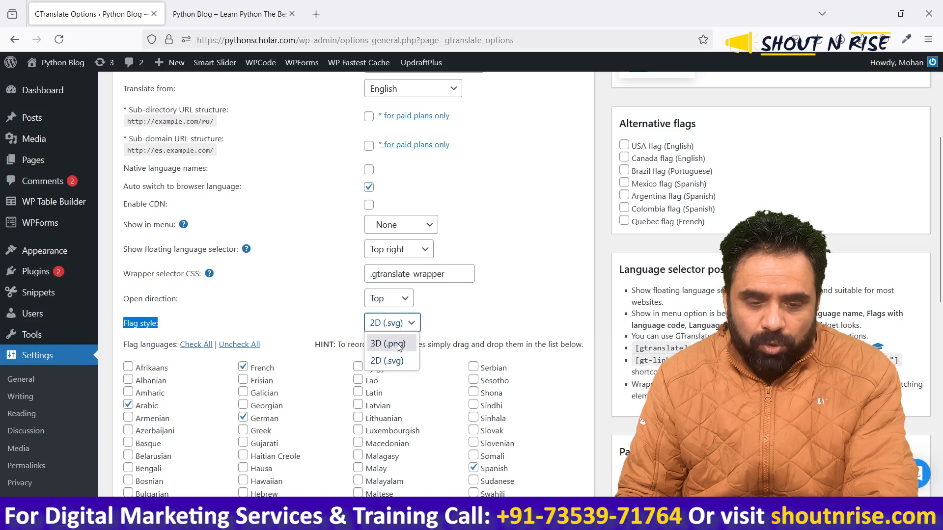
left_click(398, 344)
scroll(529, 379, "up", 4)
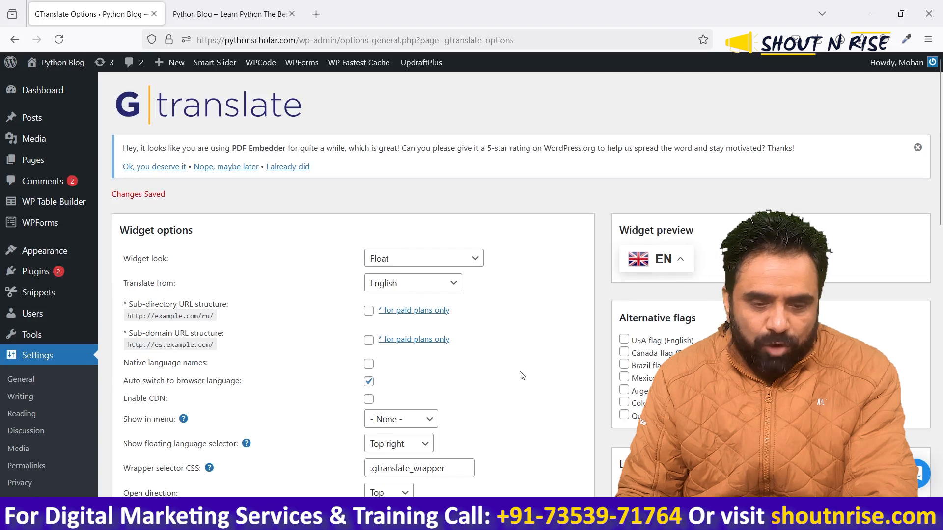
scroll(522, 375, "down", 3)
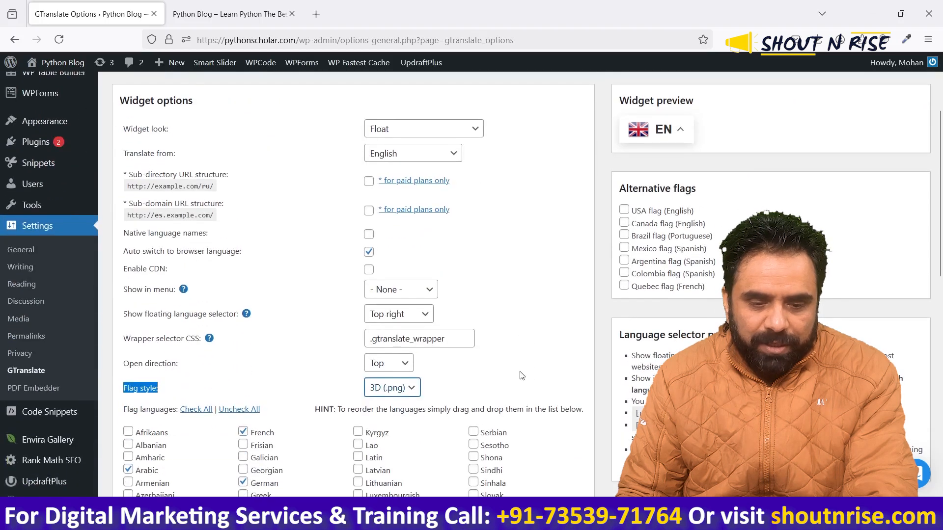
Try the Nice dropdown with flags widget look and locate its Flag size setting.
left_click(421, 135)
left_click(414, 167)
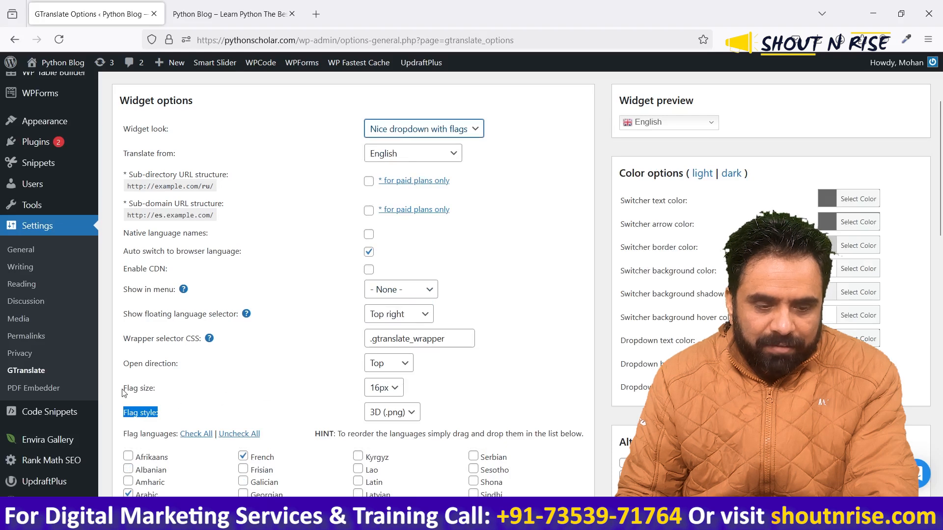
left_click_drag(124, 392, 167, 391)
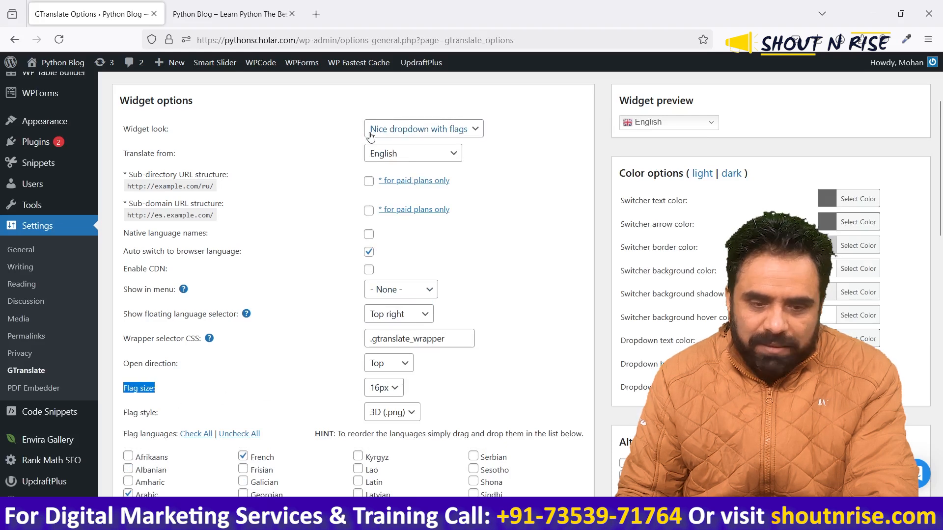
Set the widget look to Flags and dropdown and save the changes.
left_click(445, 138)
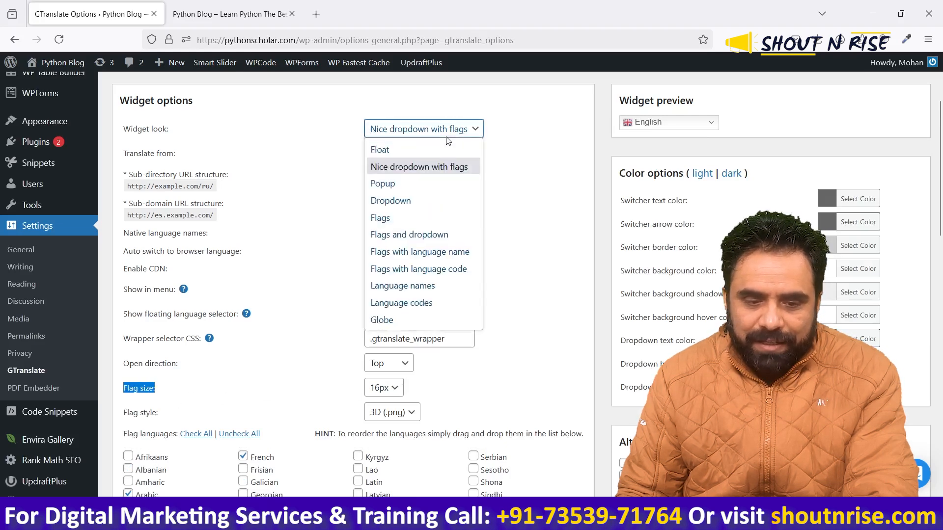
left_click(433, 232)
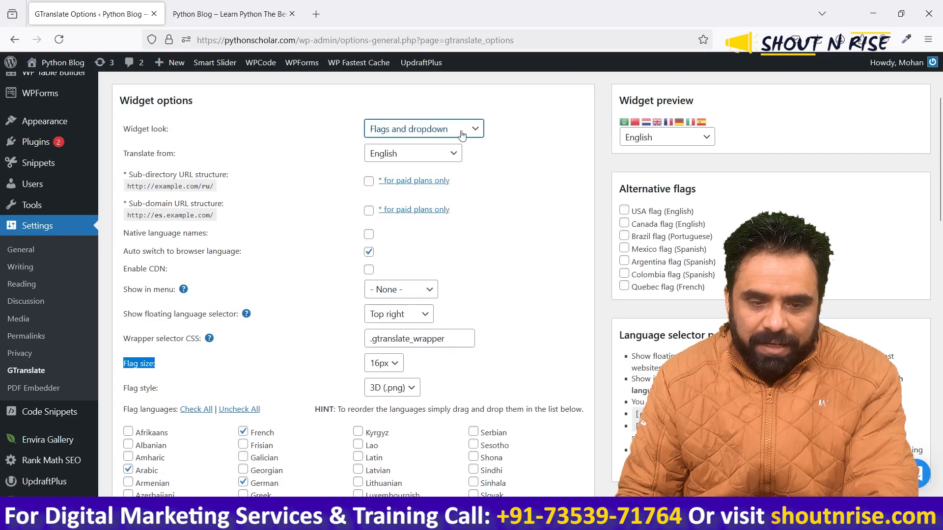
scroll(483, 307, "down", 7)
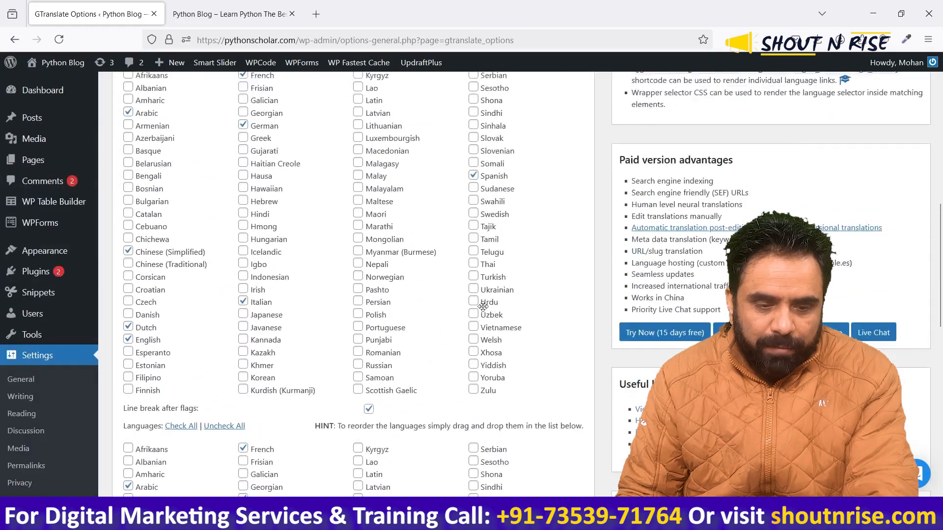
scroll(483, 307, "up", 1)
scroll(483, 307, "up", 5)
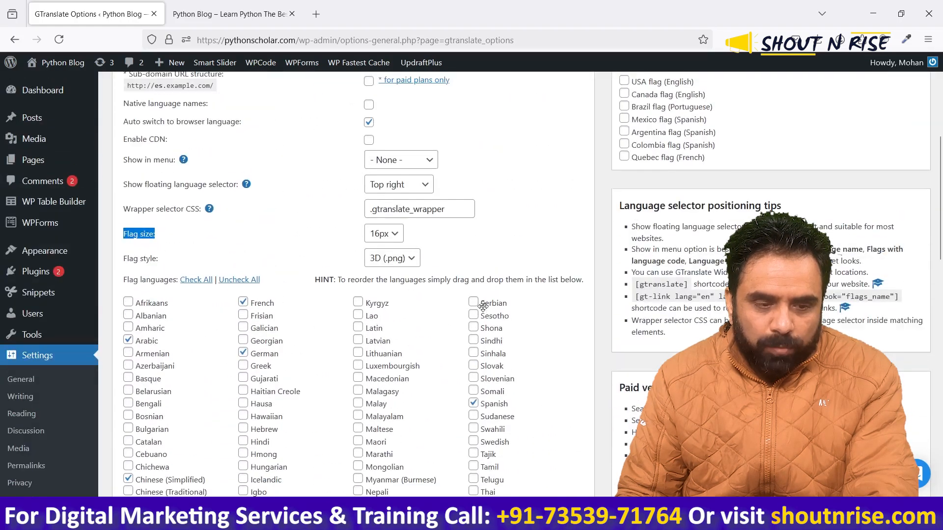
scroll(329, 299, "down", 10)
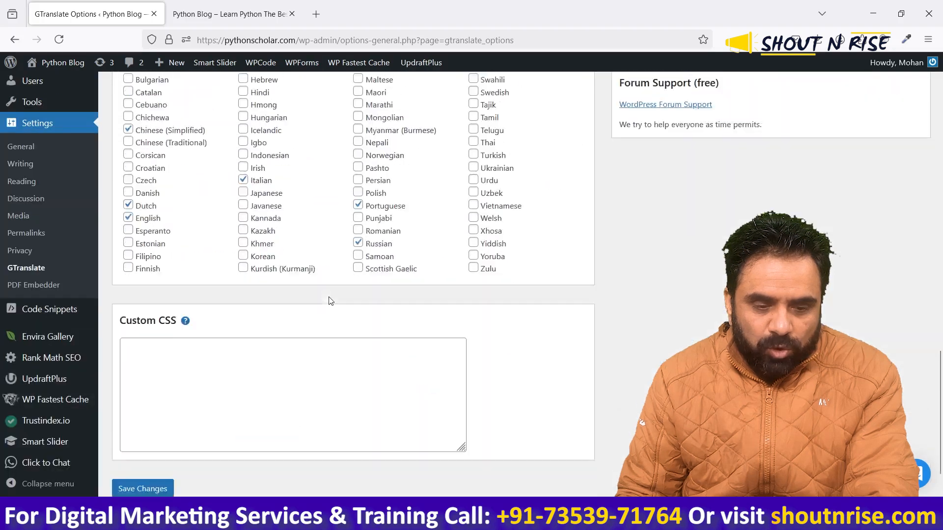
left_click(142, 423)
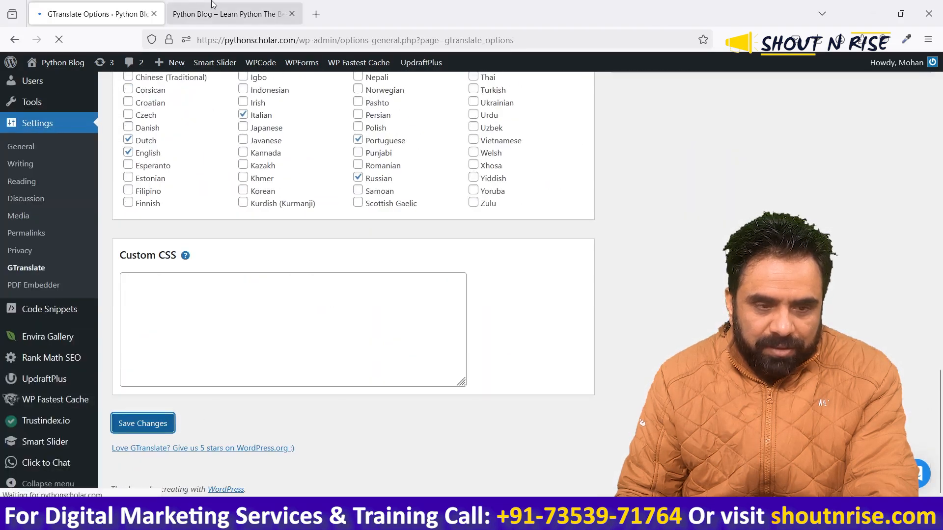
Reload the live site and check the flags and language dropdown in the page header.
left_click(230, 14)
left_click(278, 39)
key("Return")
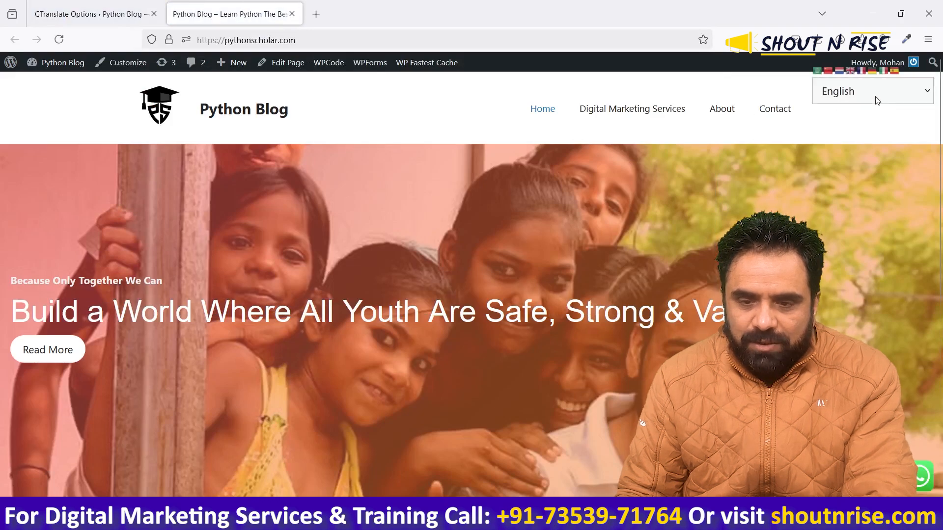
left_click(877, 100)
Return to the GTranslate options, set the flag size to 24px and save the changes.
left_click(89, 14)
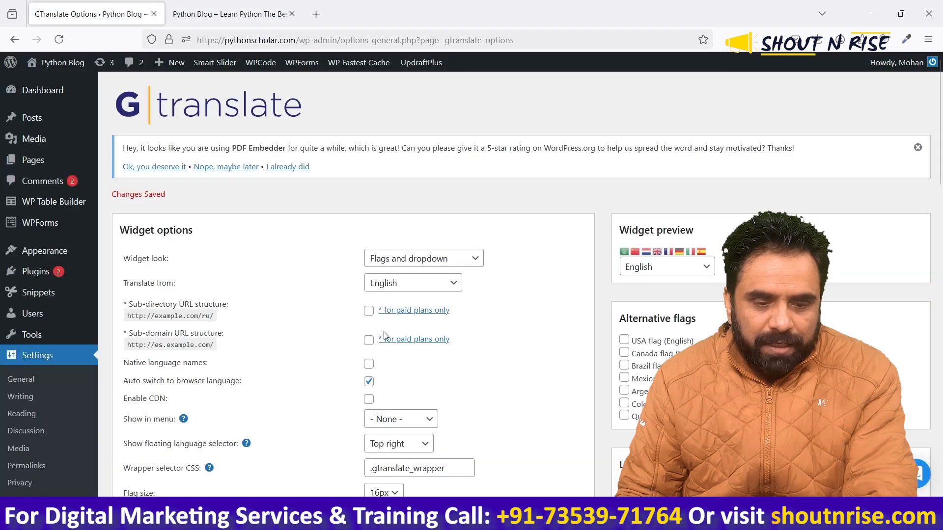
scroll(406, 357, "down", 5)
left_click(399, 235)
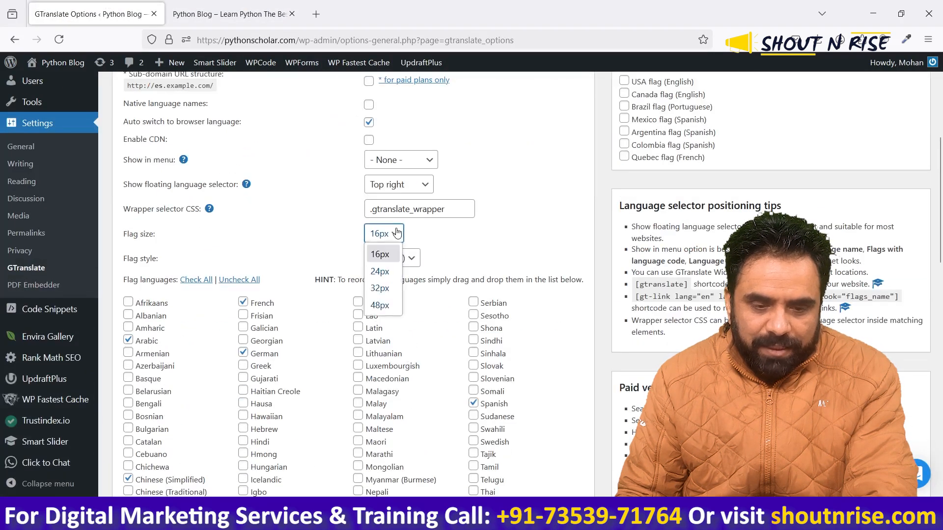
left_click(388, 275)
scroll(339, 354, "down", 8)
scroll(336, 362, "down", 6)
left_click(143, 423)
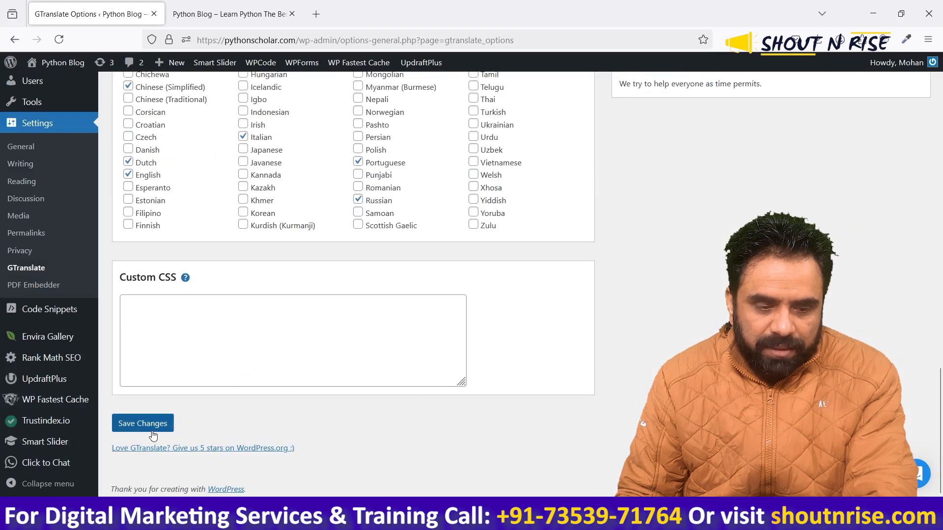
Reload the live site to view the resized flags and expand the language dropdown.
left_click(206, 15)
left_click(238, 39)
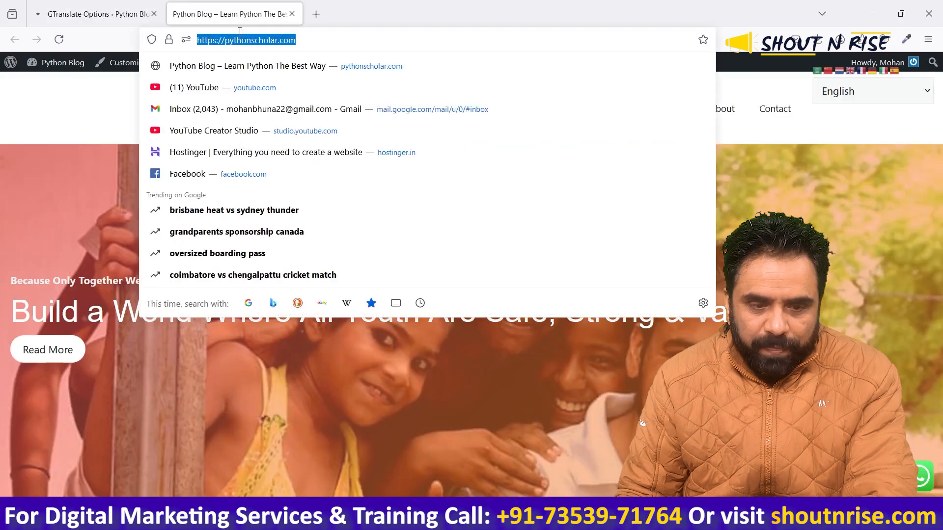
key("Return")
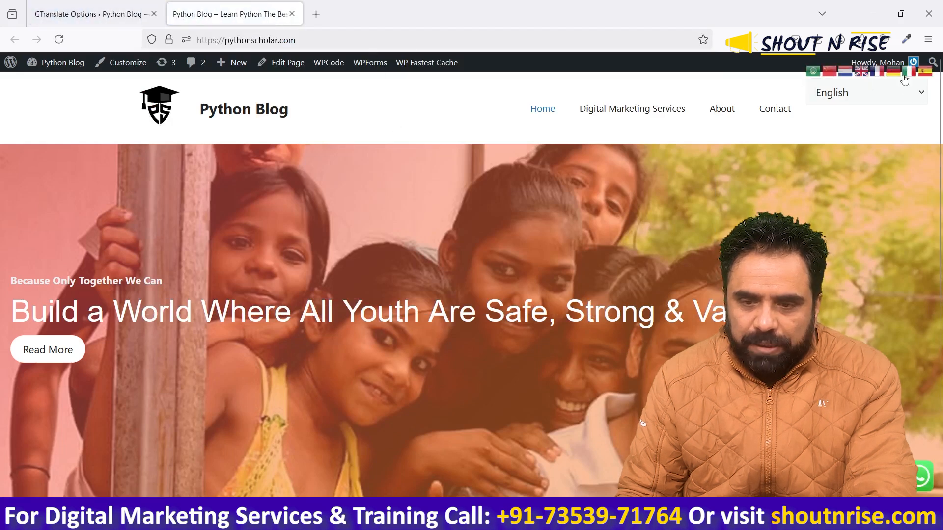
left_click(868, 96)
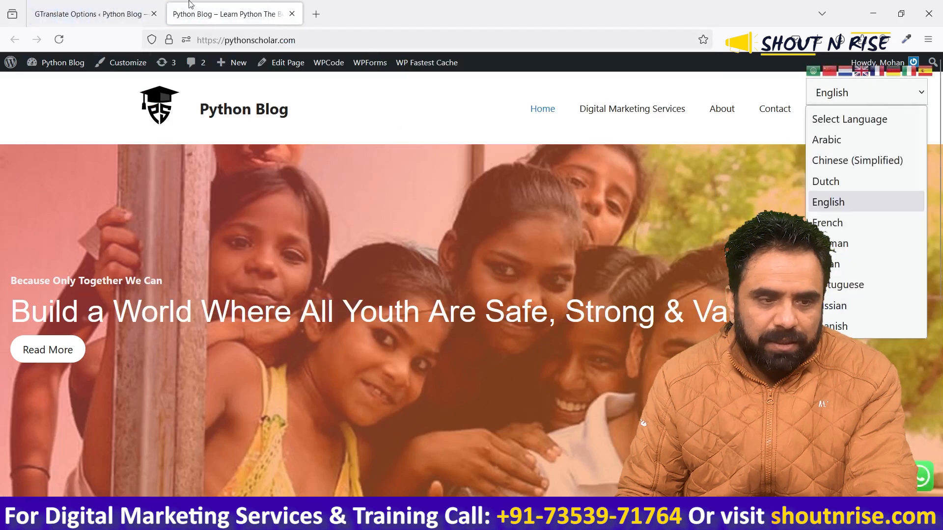
Go back to the GTranslate options and deselect all flag languages except Arabic and English.
left_click(88, 13)
left_click(88, 14)
scroll(357, 339, "down", 3)
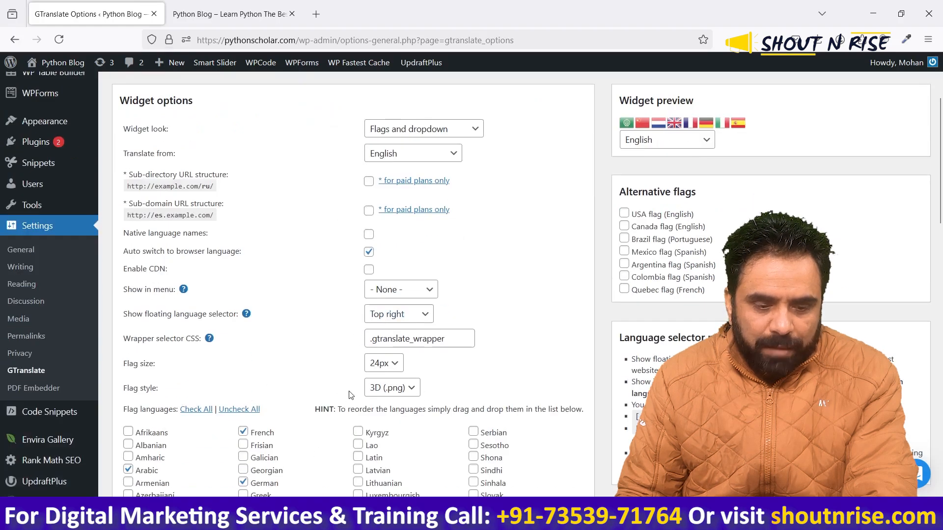
scroll(200, 339, "down", 4)
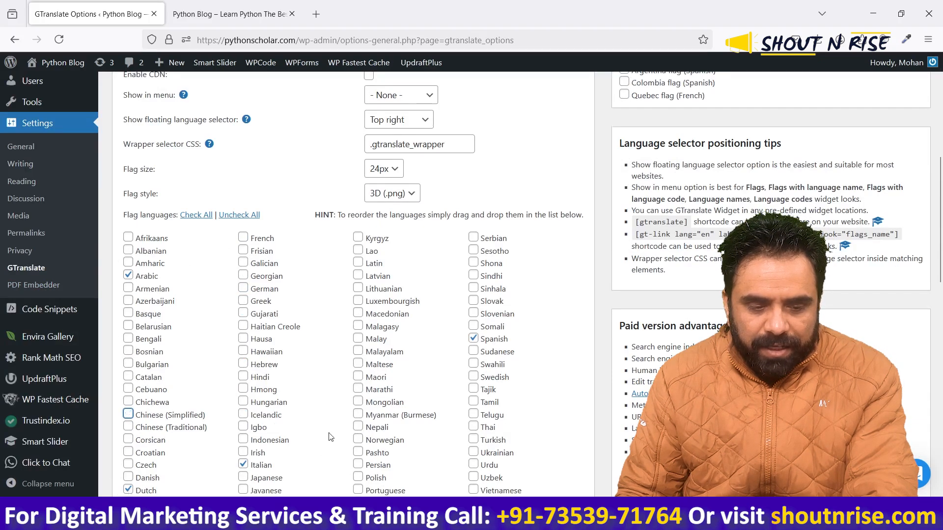
scroll(329, 437, "down", 3)
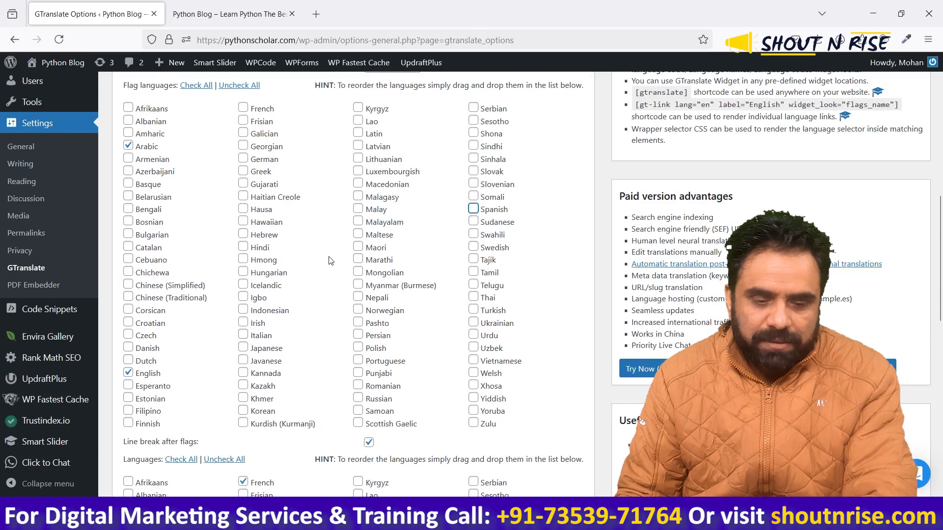
Turn the Line break after flags option off and back on.
scroll(330, 261, "down", 1)
scroll(329, 260, "down", 4)
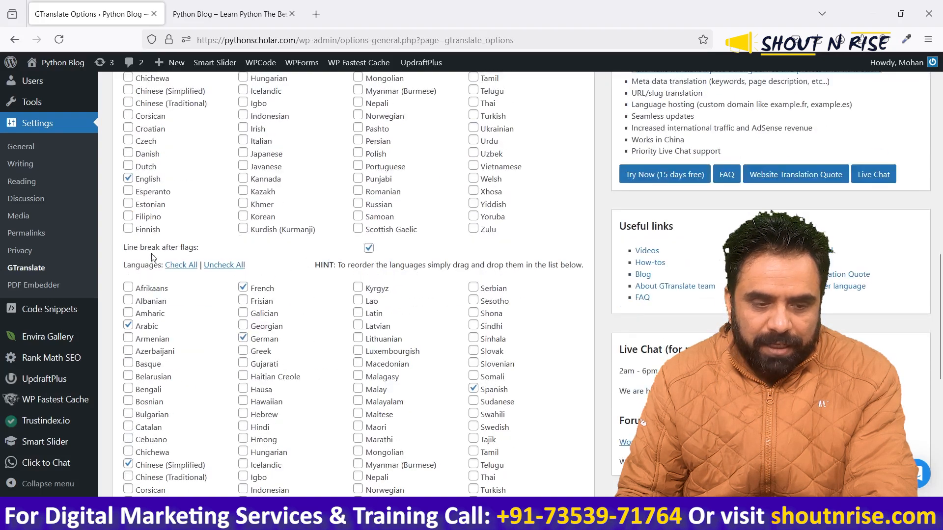
left_click(368, 248)
left_click(369, 249)
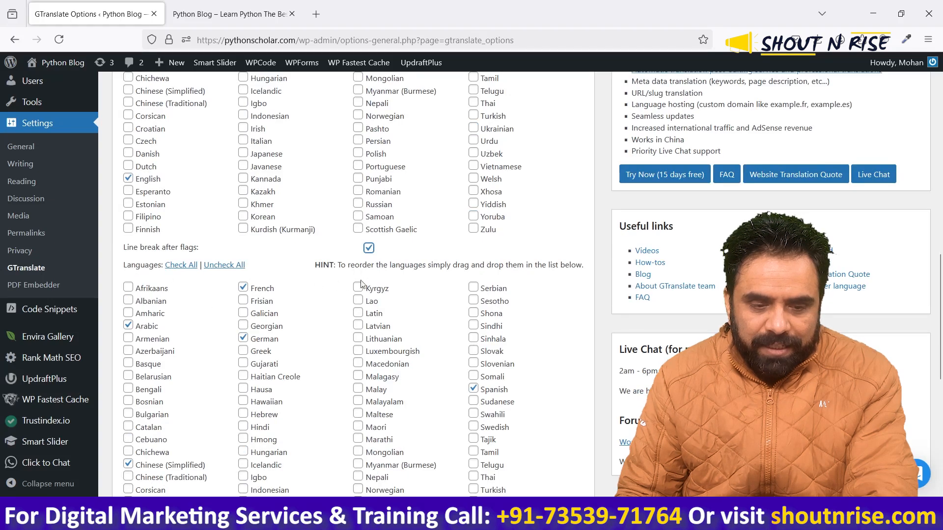
Change the widget look to Nice dropdown with flags and save the GTranslate changes.
scroll(505, 280, "down", 9)
scroll(491, 278, "up", 15)
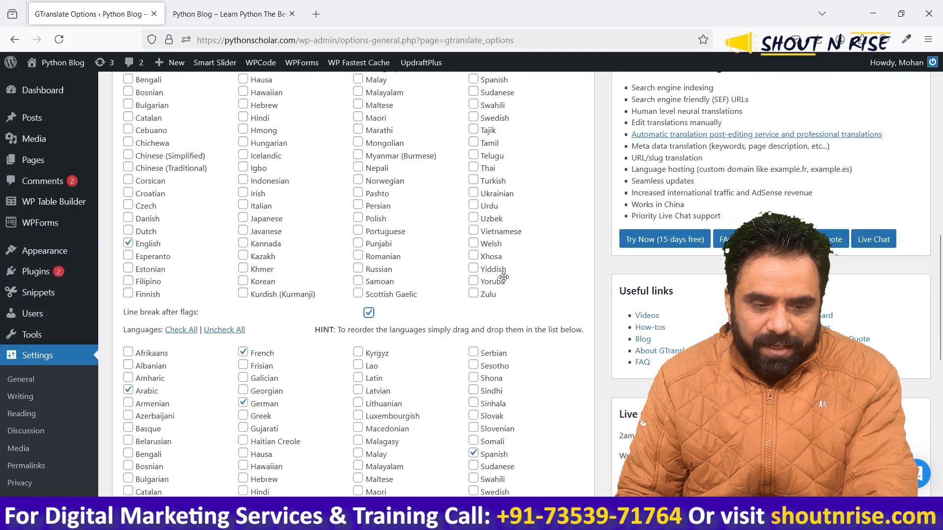
scroll(390, 219, "up", 4)
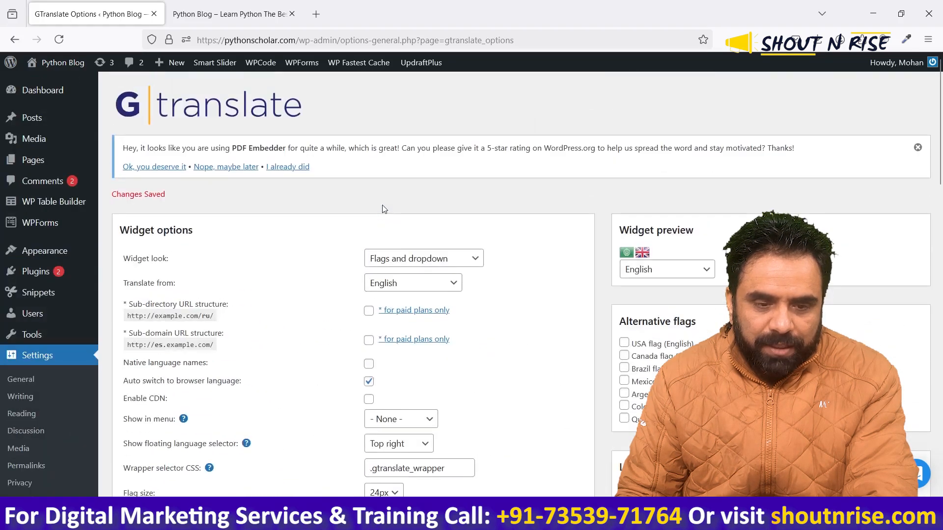
left_click(413, 269)
scroll(415, 301, "down", 5)
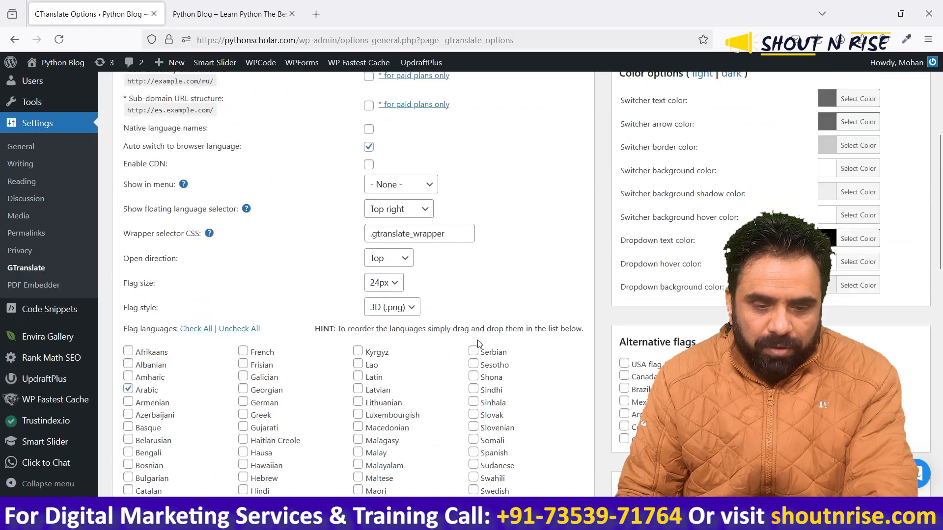
scroll(478, 344, "down", 11)
scroll(478, 344, "up", 9)
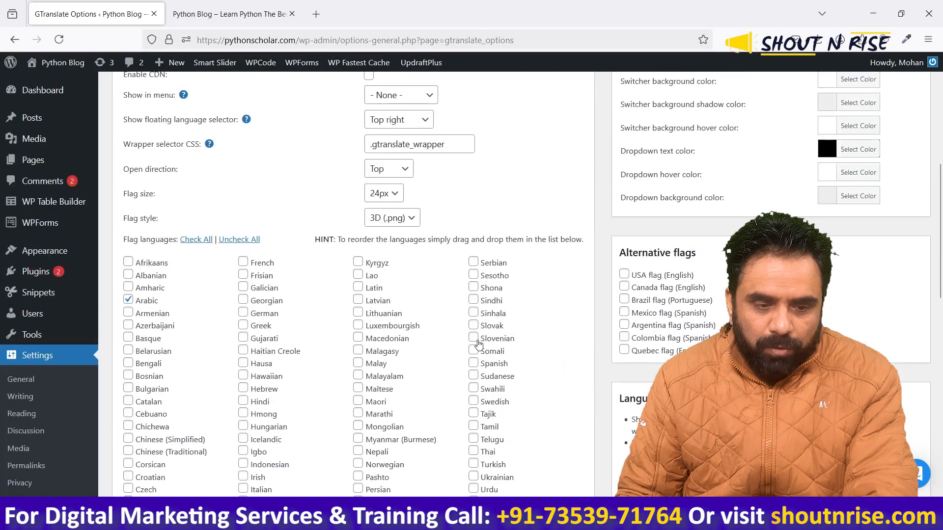
scroll(180, 258, "down", 3)
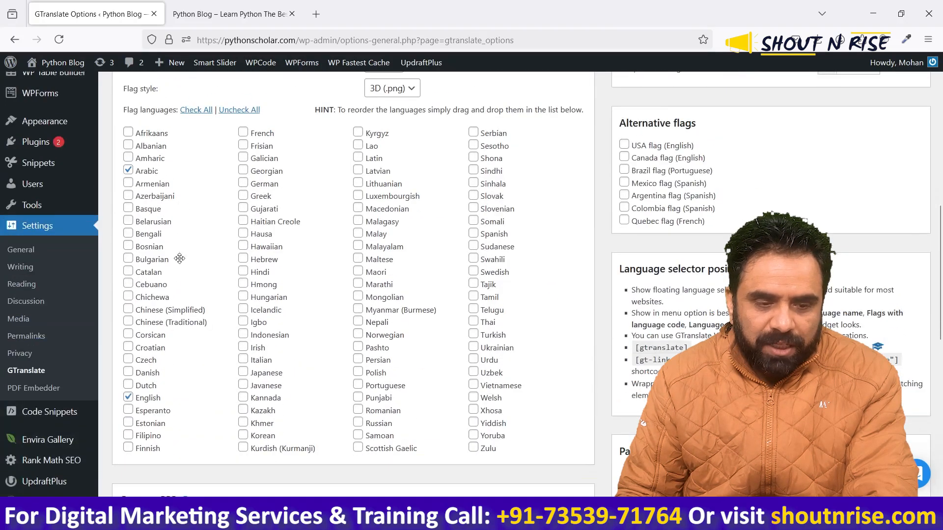
scroll(267, 242, "down", 9)
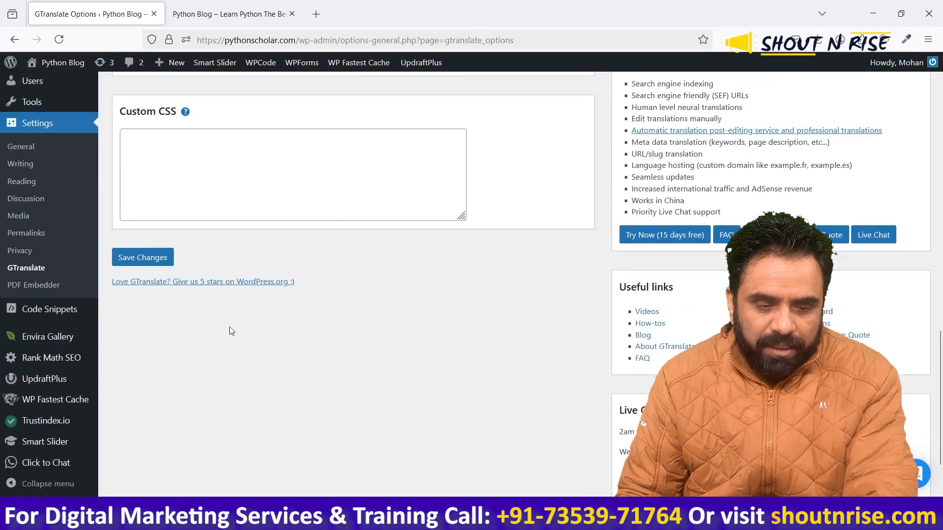
left_click(133, 259)
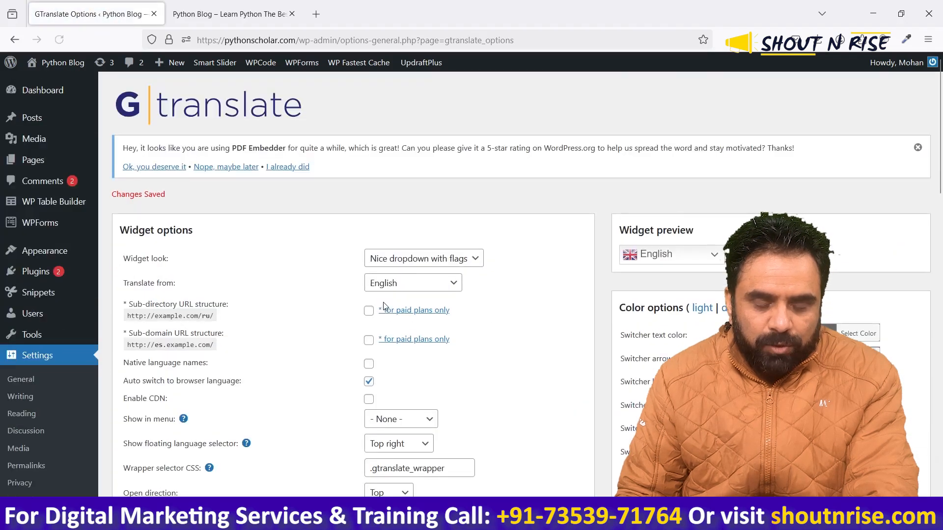
Reload the live site and expand the flag dropdown to check which languages it offers.
scroll(384, 305, "down", 4)
scroll(384, 305, "up", 4)
left_click(236, 14)
left_click(250, 31)
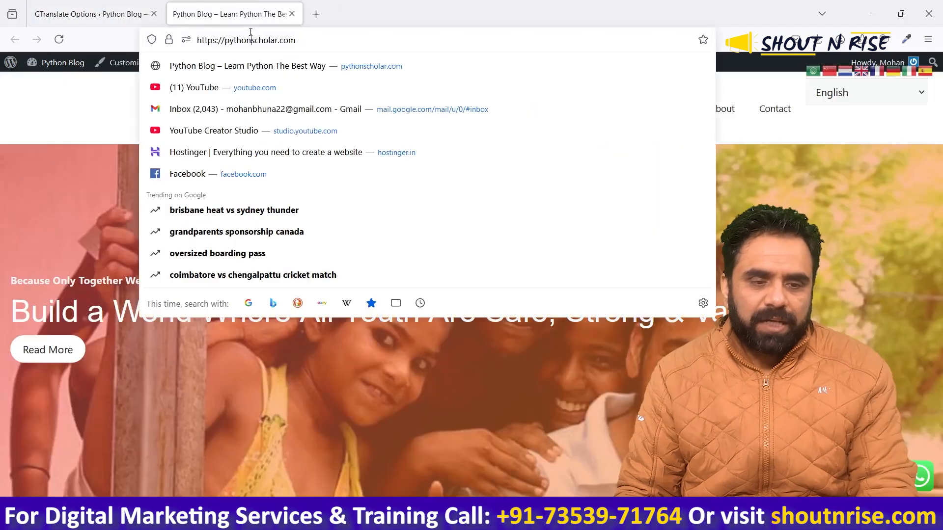
key("Return")
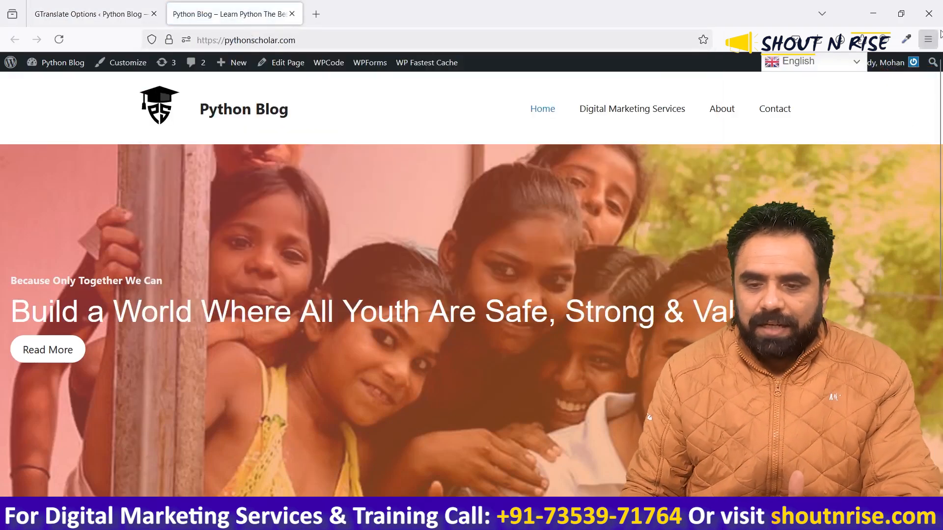
left_click(845, 68)
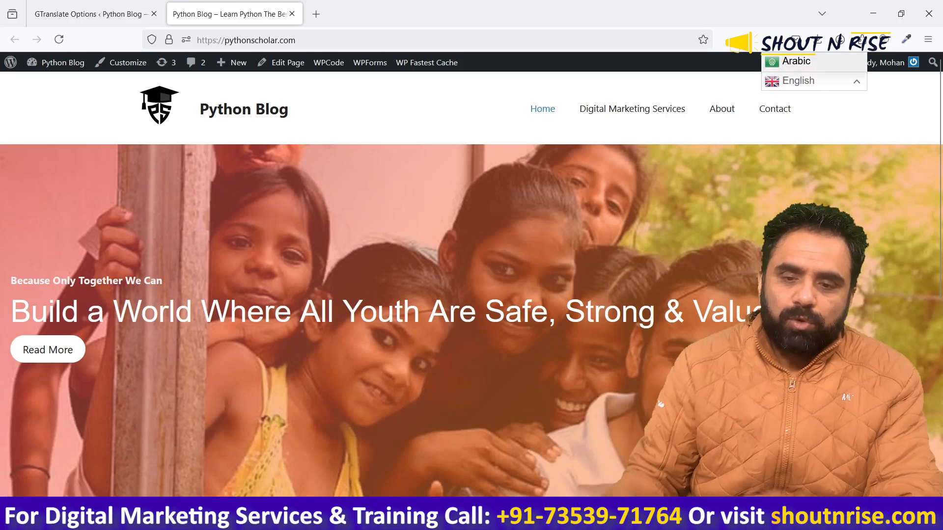
Switch the live site's language to Arabic and look over the translated home page down to the footer.
left_click(781, 68)
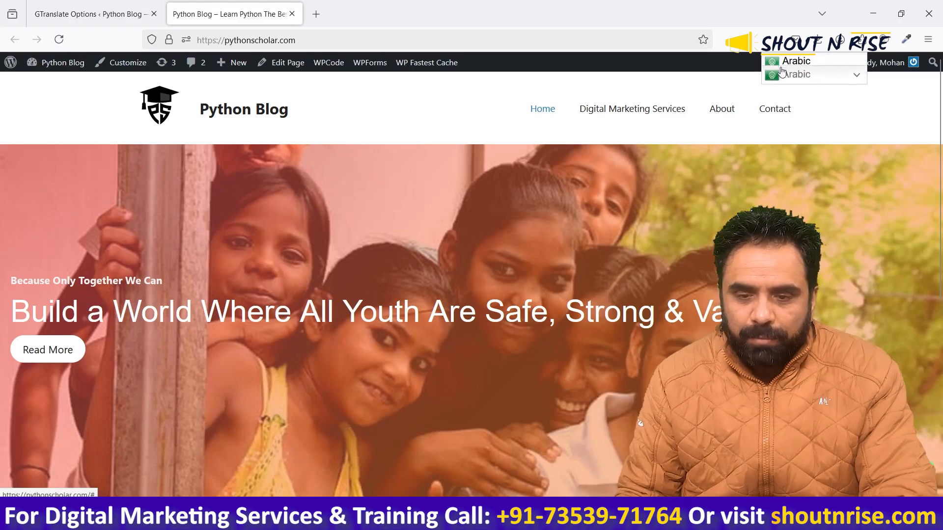
scroll(714, 250, "down", 6)
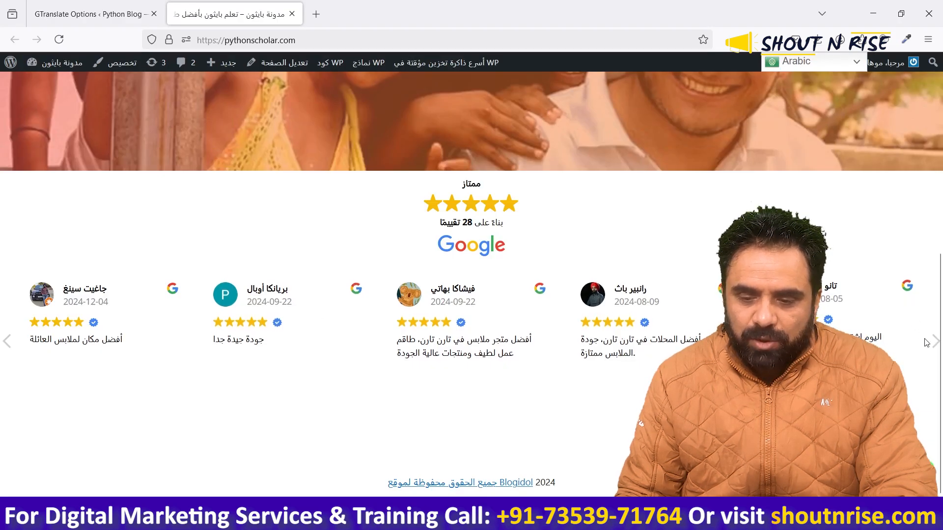
scroll(182, 358, "up", 6)
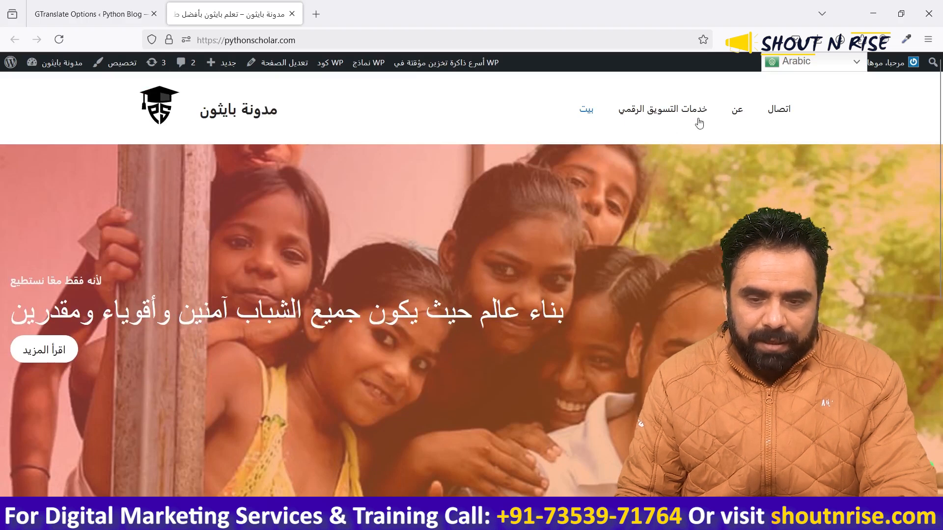
Check the Arabic translation of the Contact page from heading to sidebar, and open the Digital Marketing Services page.
left_click(776, 116)
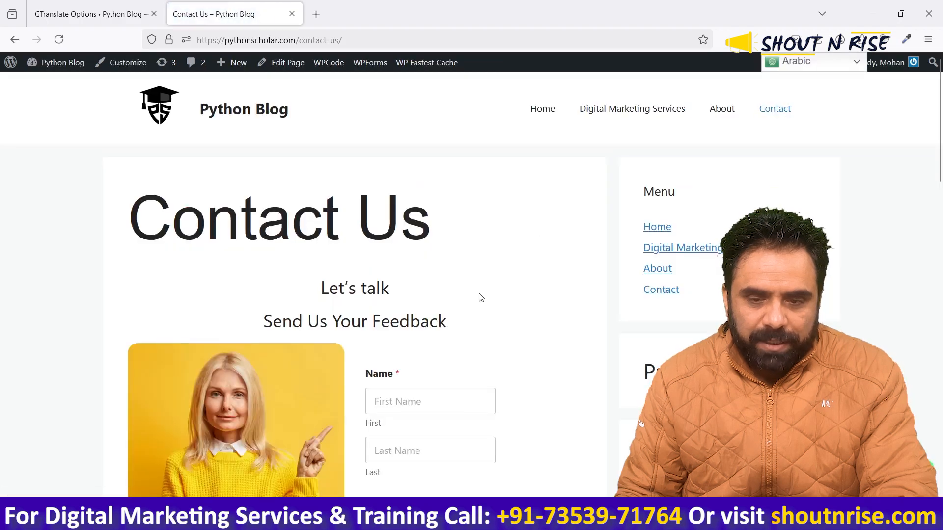
scroll(491, 275, "down", 15)
scroll(678, 240, "up", 5)
scroll(697, 231, "up", 10)
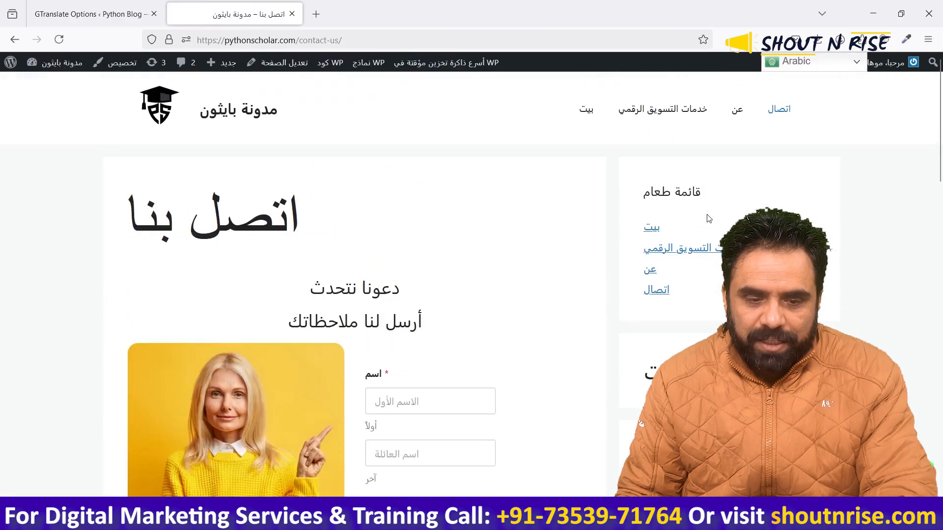
scroll(286, 214, "down", 8)
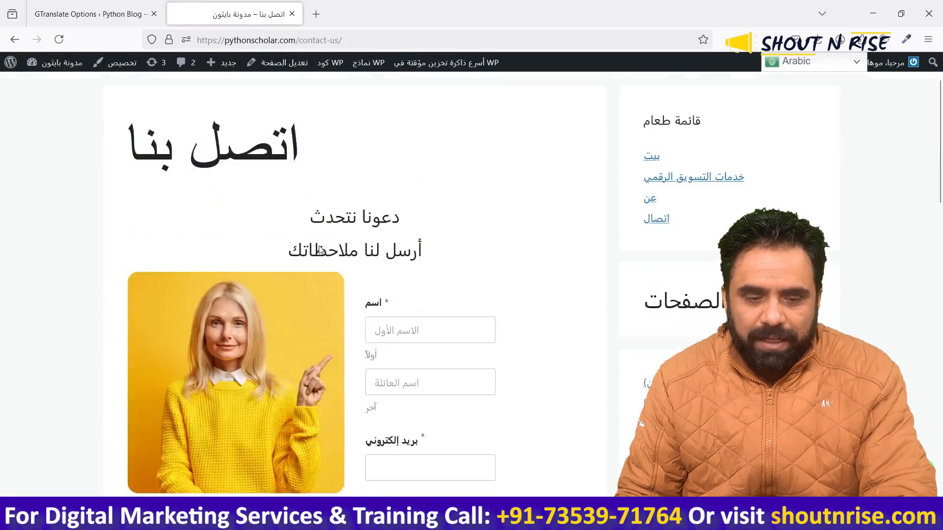
scroll(785, 235, "down", 10)
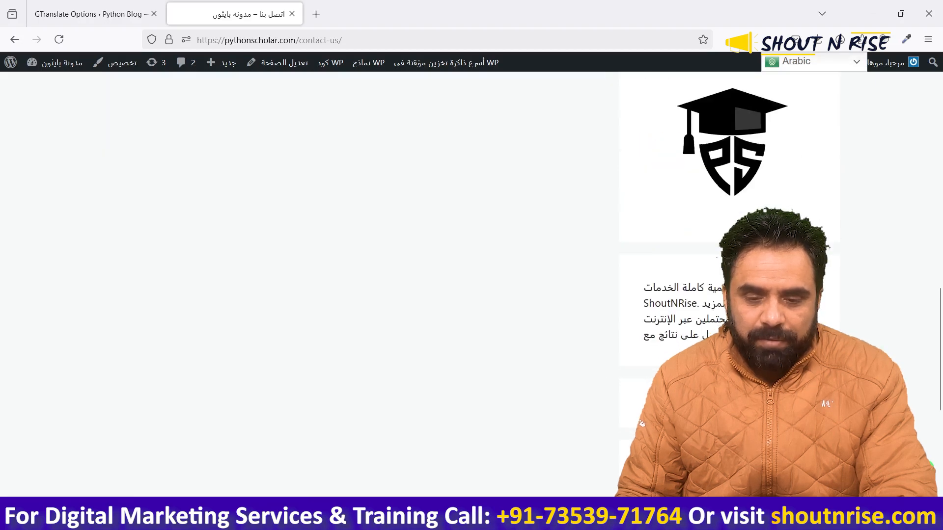
scroll(785, 236, "up", 17)
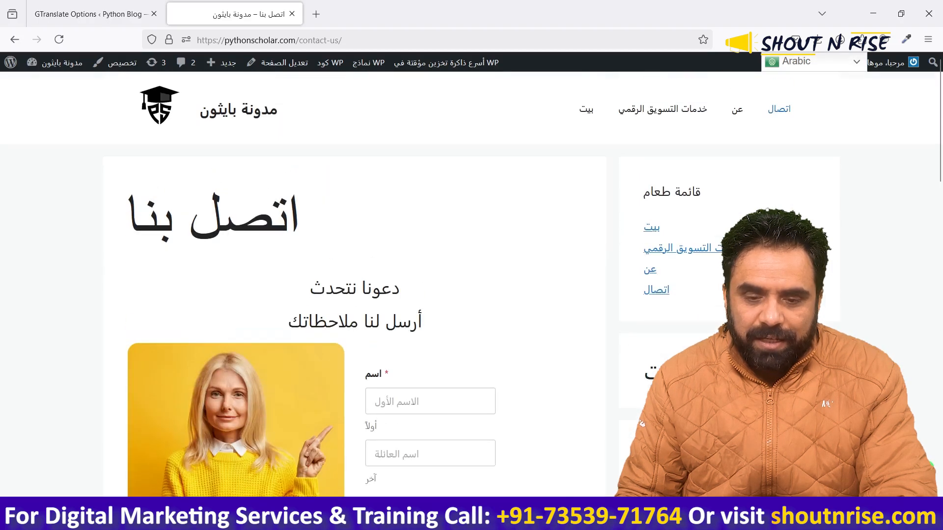
left_click(685, 114)
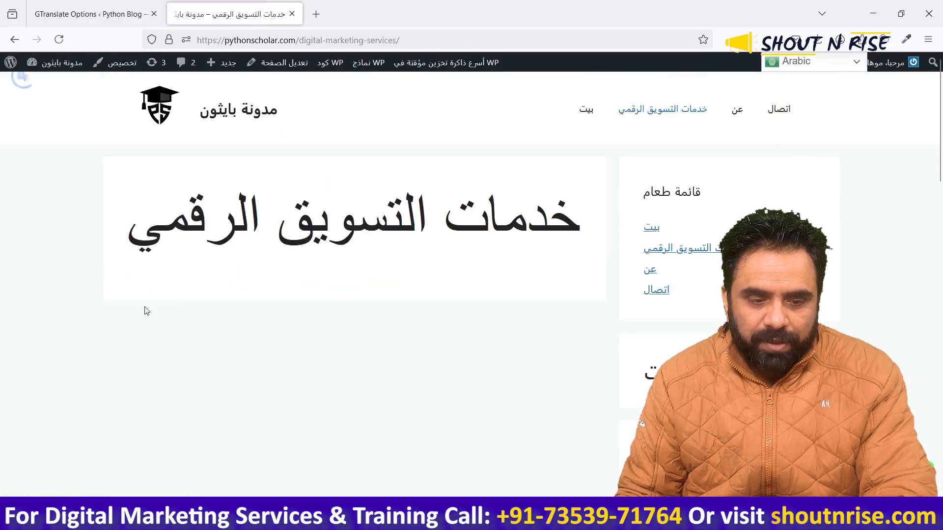